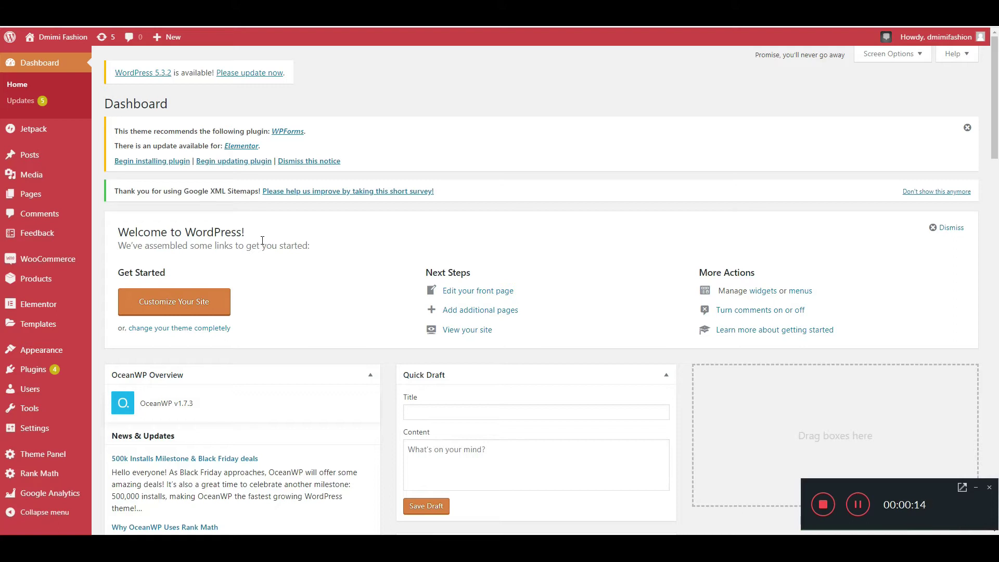
Step: Open the list of all store products and look through the existing entries
mouse_move(54, 40)
left_click(49, 278)
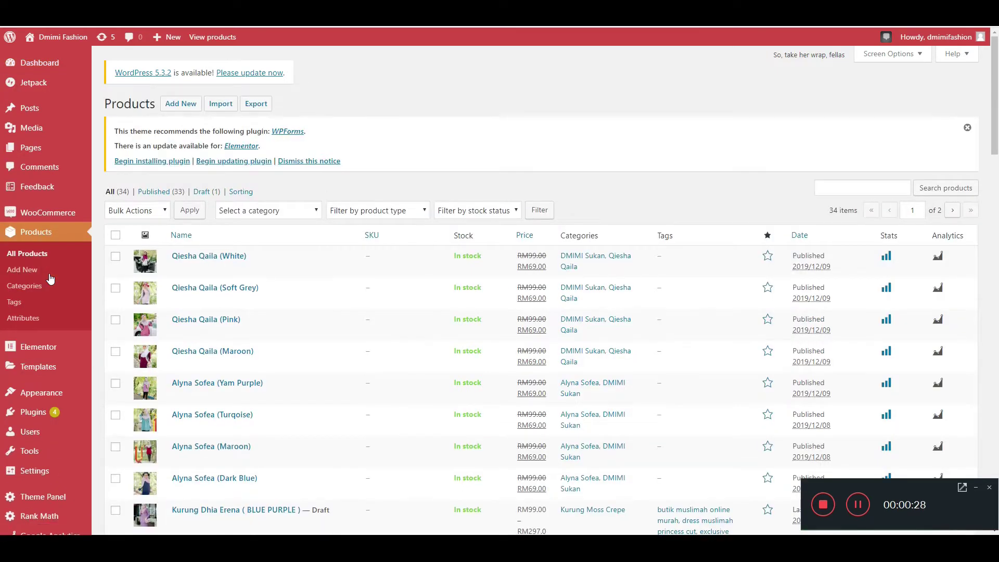
mouse_move(217, 271)
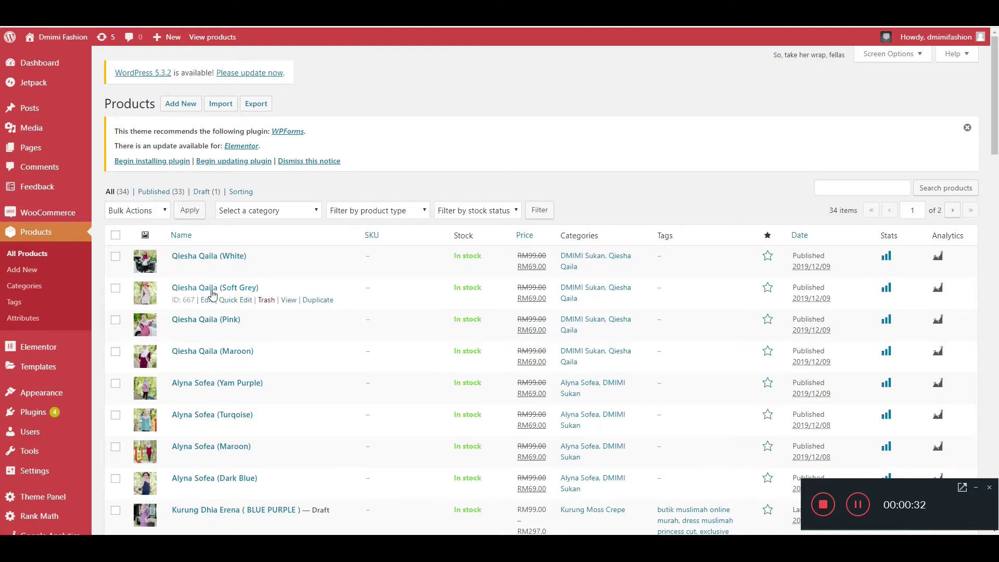
scroll(224, 302, "down", 2)
scroll(228, 312, "down", 2)
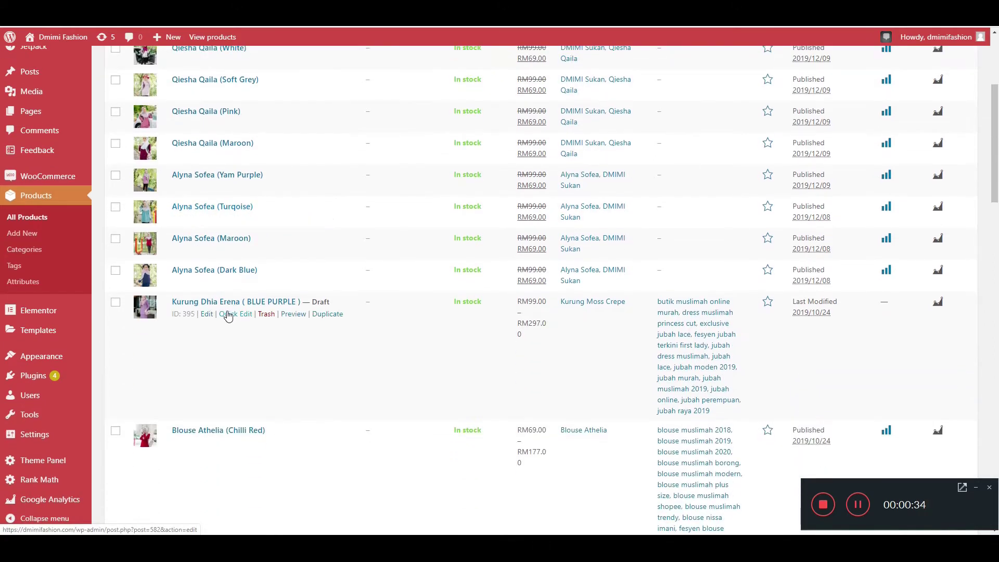
scroll(227, 317, "up", 3)
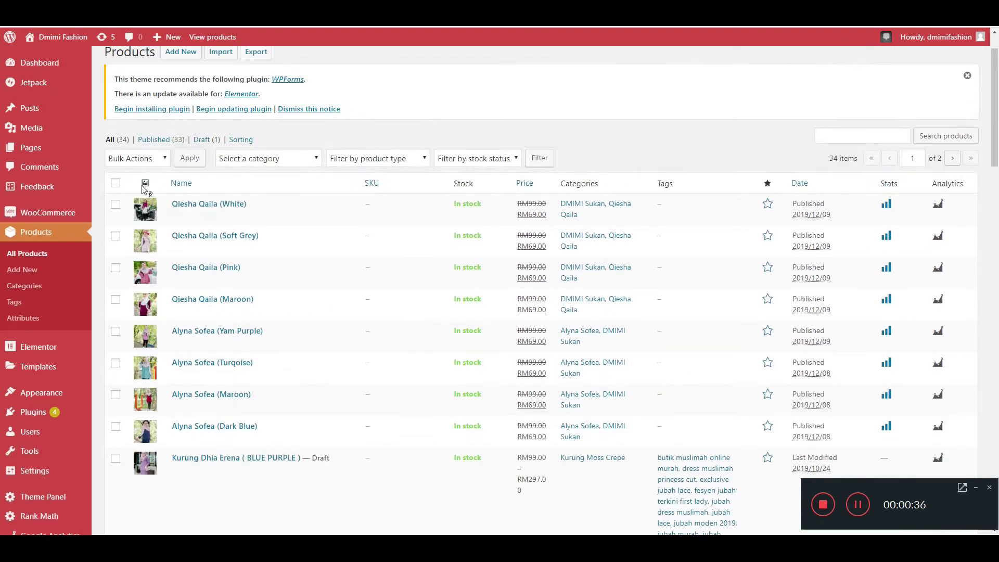
scroll(162, 263, "up", 1)
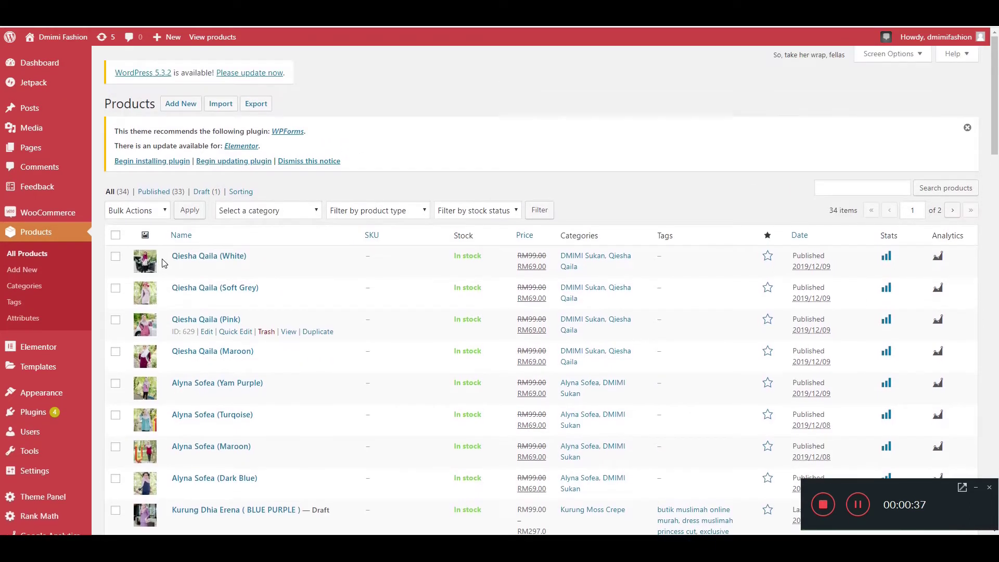
Step: Start a new product and name it "Blouse 1"
left_click(178, 104)
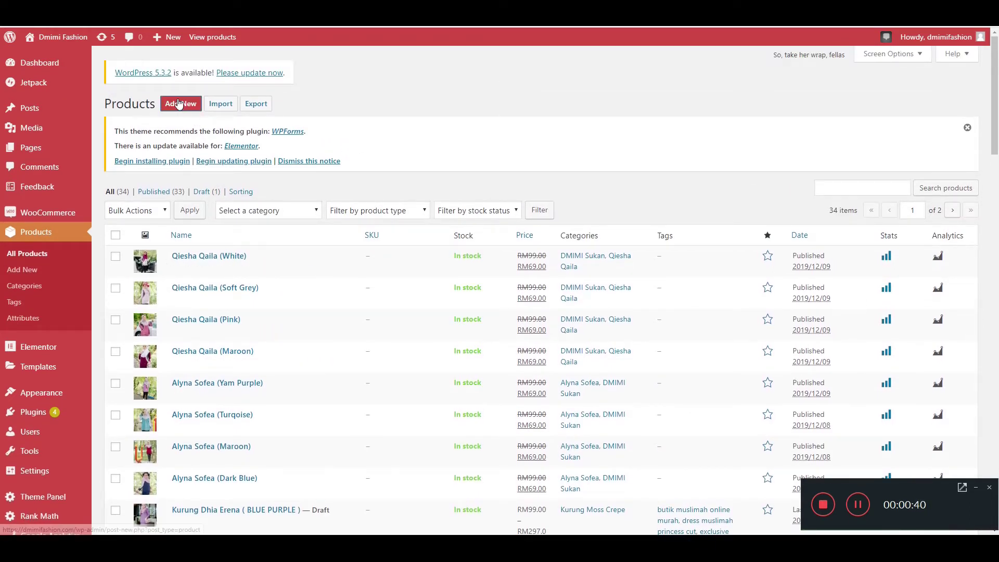
left_click(186, 112)
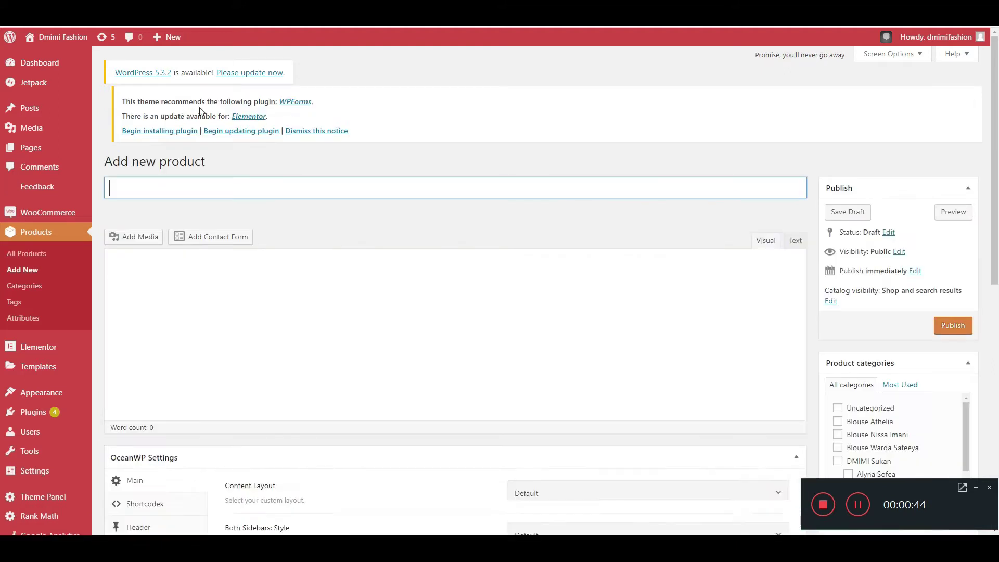
scroll(208, 229, "down", 2)
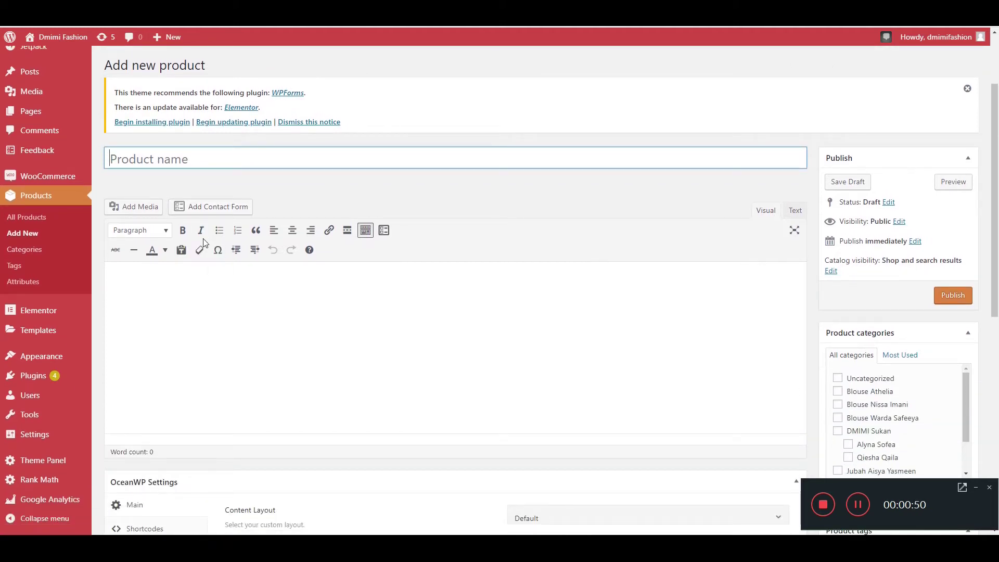
type("Blou")
key("BackSpace")
type("uis")
key("BackSpace")
type("se 1")
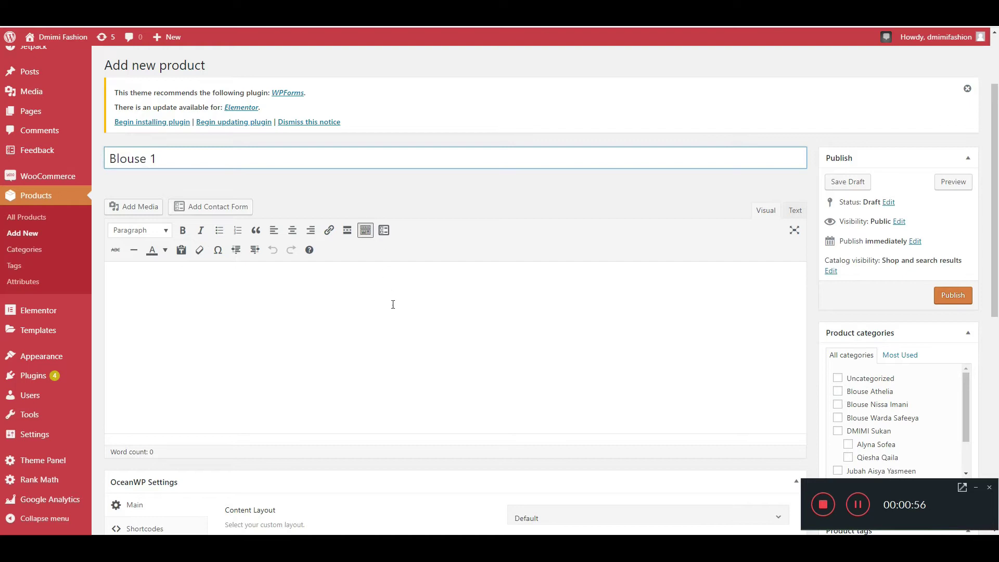
scroll(391, 311, "down", 6)
scroll(211, 231, "up", 2)
scroll(211, 230, "up", 4)
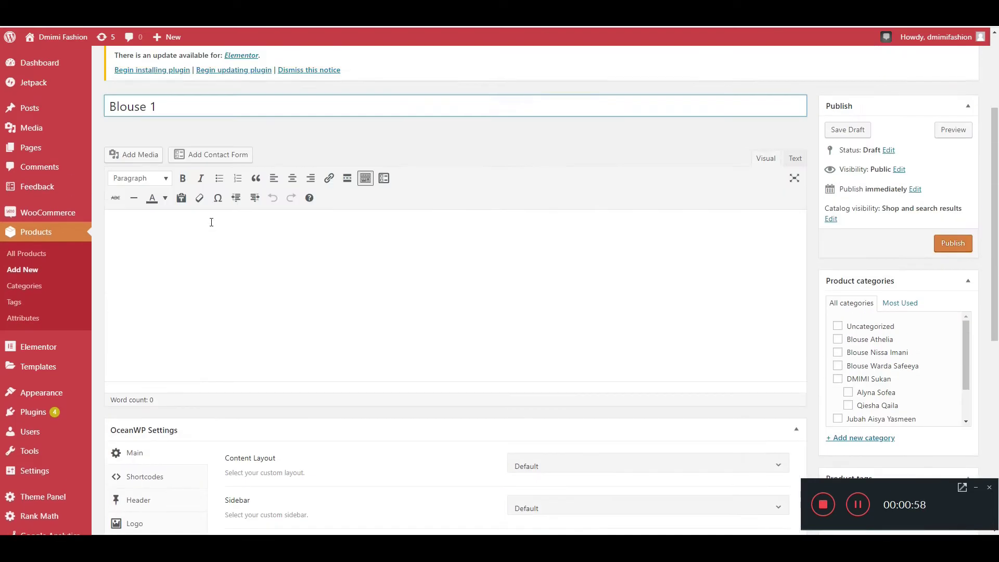
left_click(174, 297)
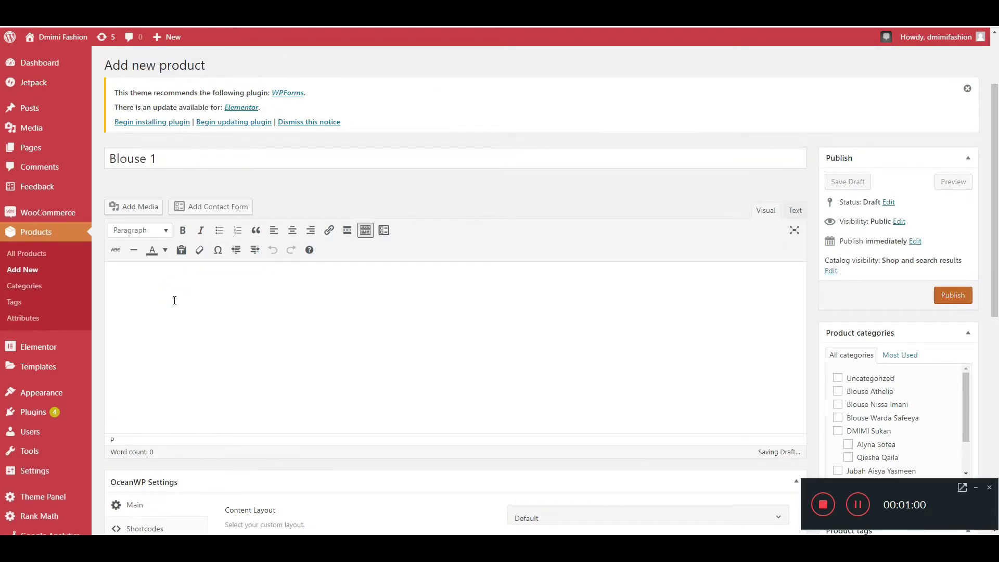
type("Descit")
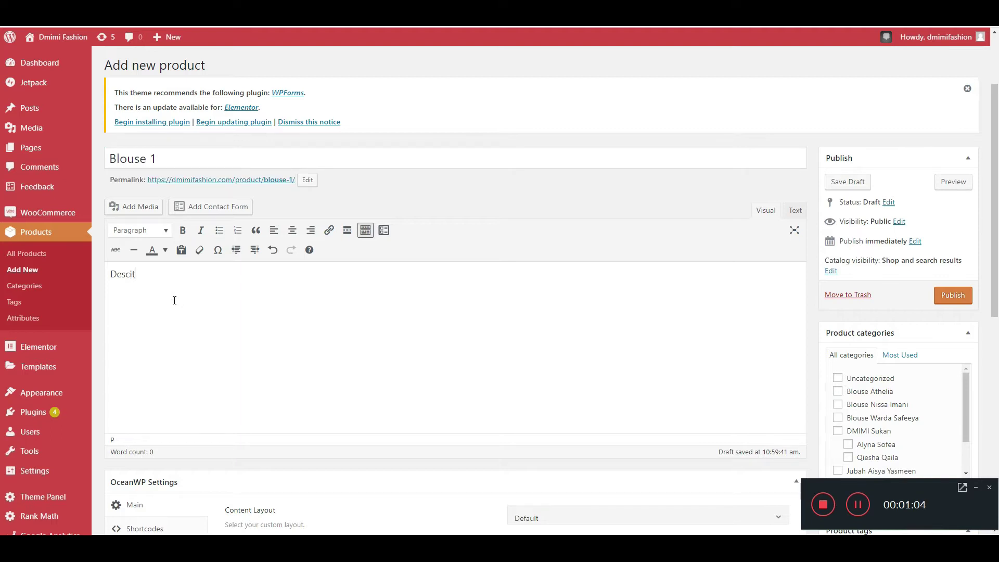
key("BackSpace")
Step: Collapse the OceanWP Settings section and expand the Product data section of the new product
scroll(189, 270, "down", 4)
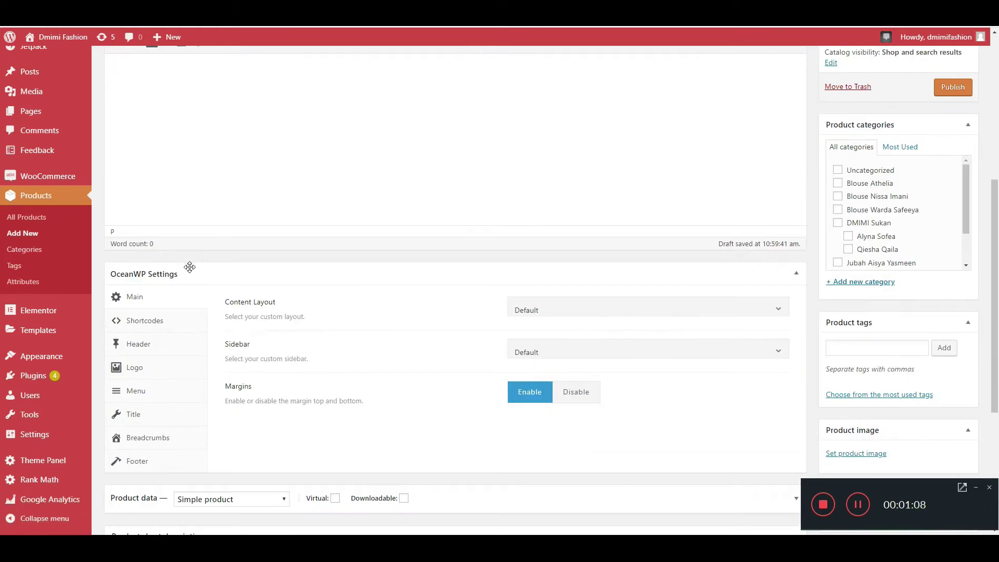
scroll(312, 270, "down", 1)
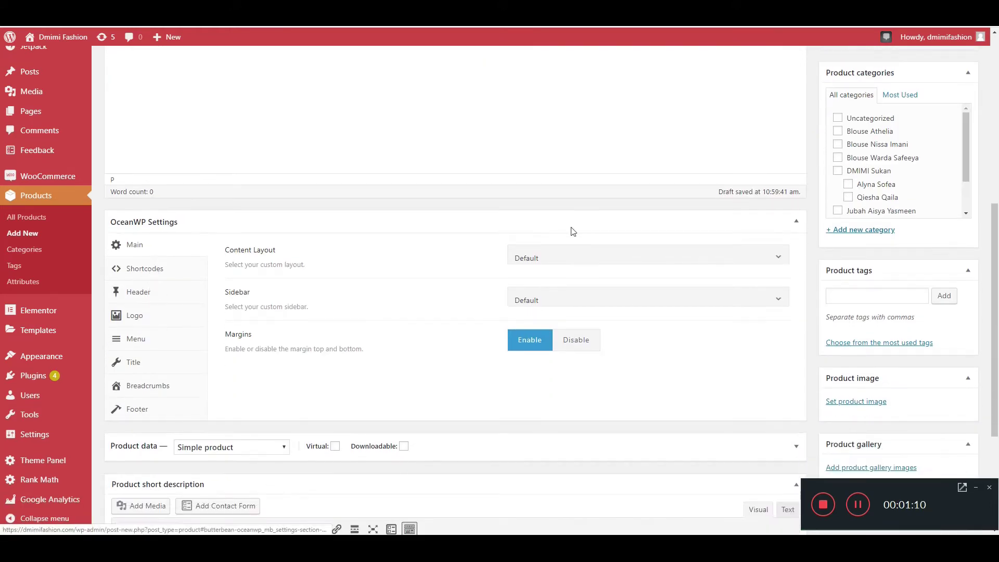
left_click(796, 221)
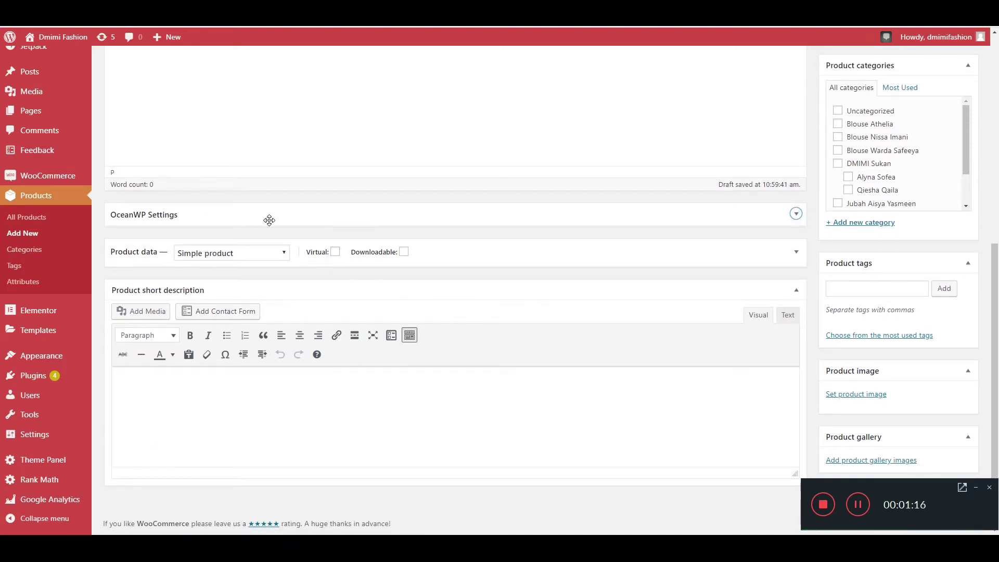
scroll(297, 219, "up", 1)
scroll(299, 292, "down", 1)
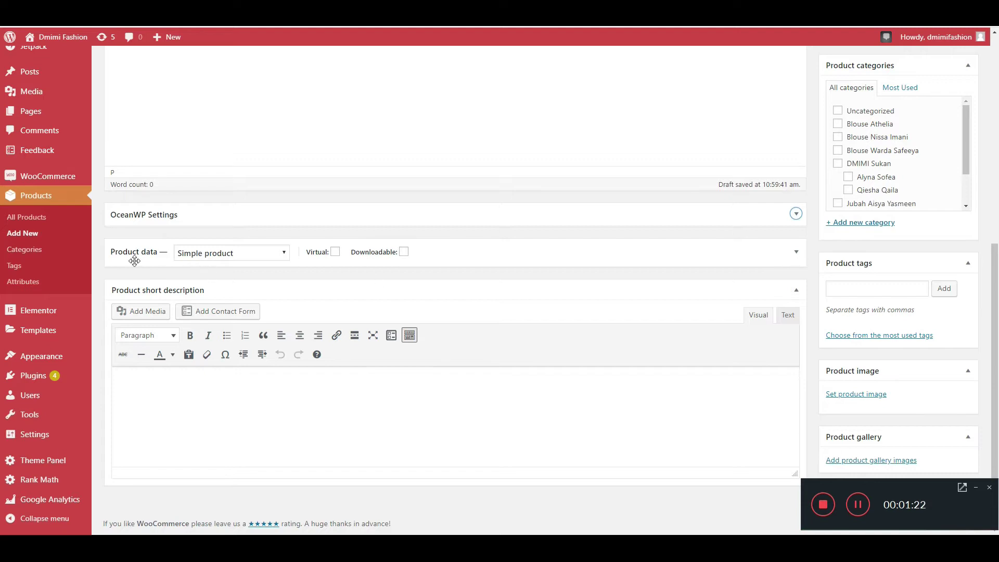
left_click(796, 253)
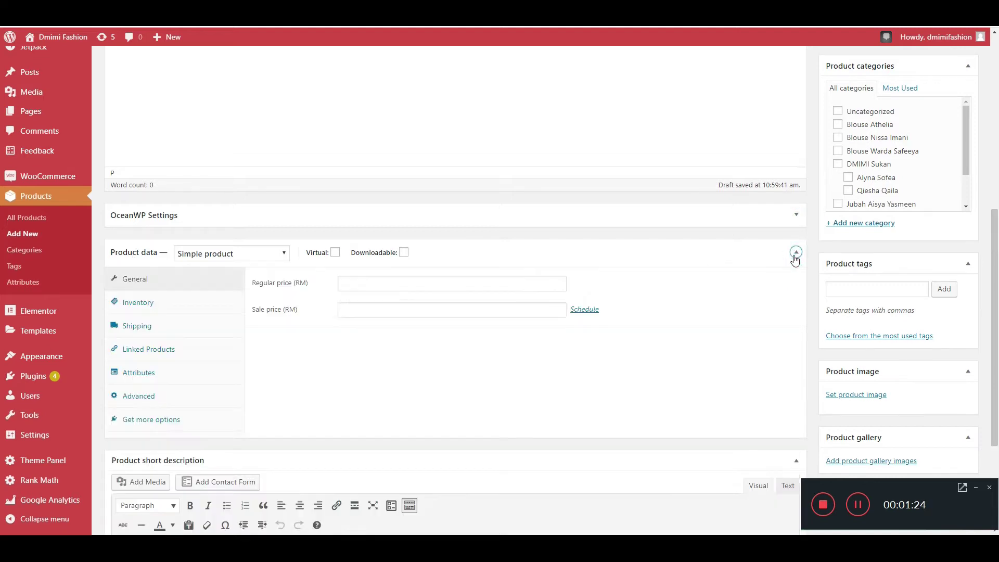
Step: Set the product's regular price to RM 129 and its sale price to RM 69
left_click(374, 286)
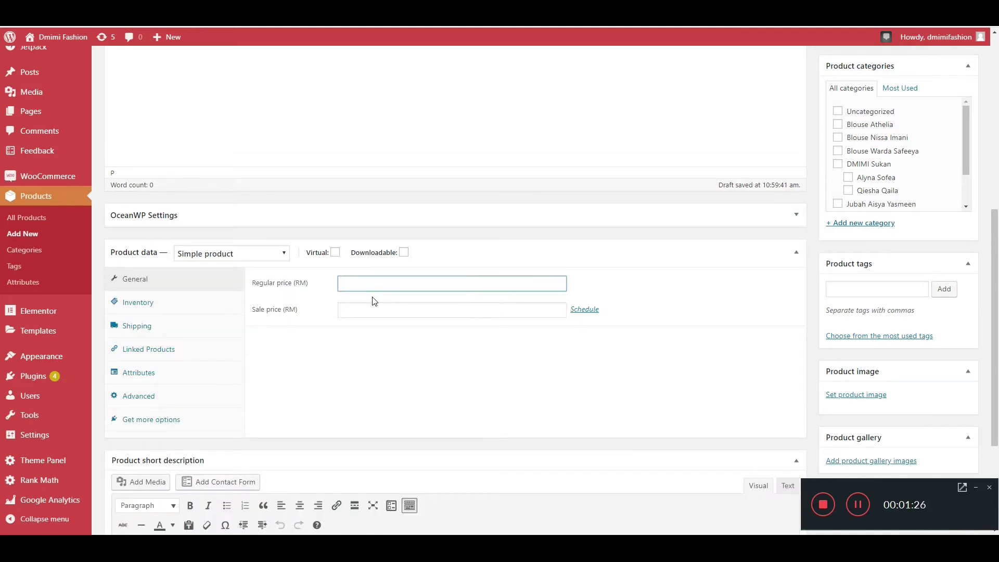
left_click(353, 307)
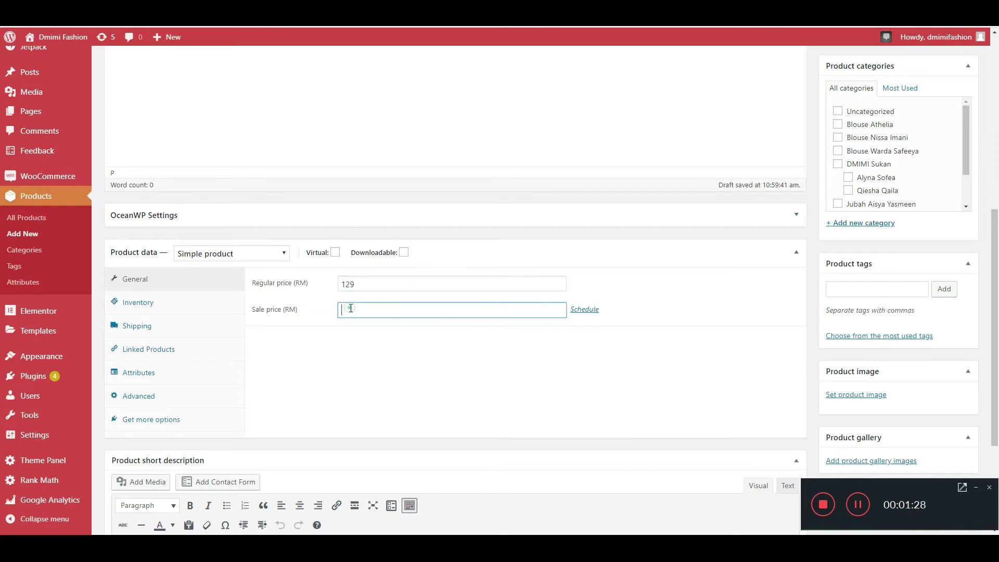
type("69")
left_click(329, 396)
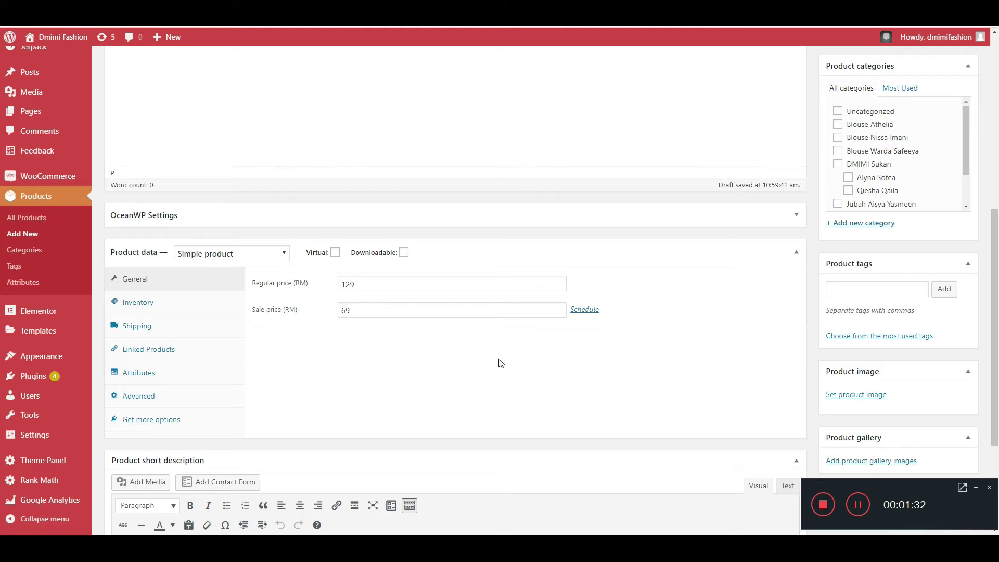
Step: Enable stock management at product level in the inventory settings and set the stock quantity to 100
scroll(500, 363, "down", 3)
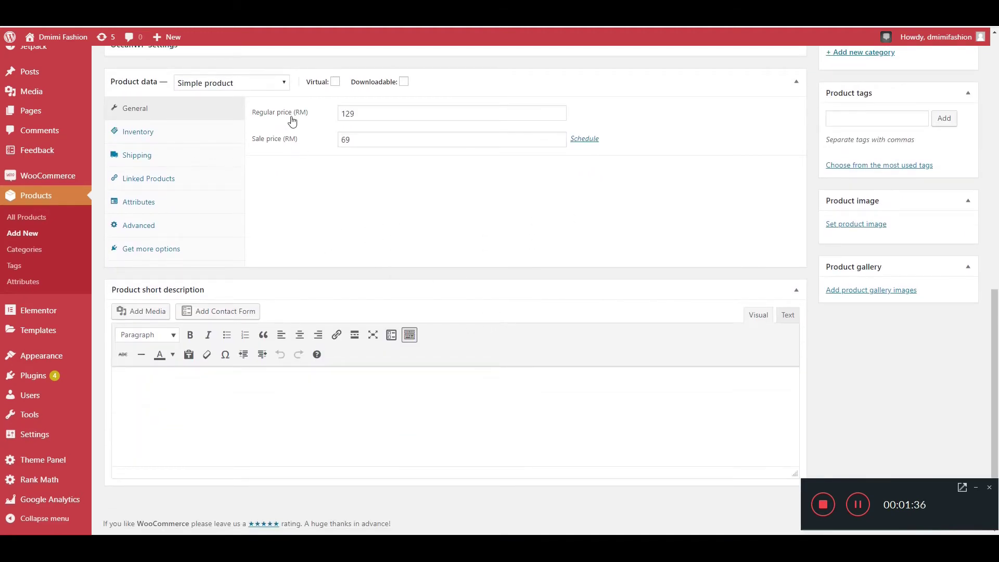
left_click(172, 138)
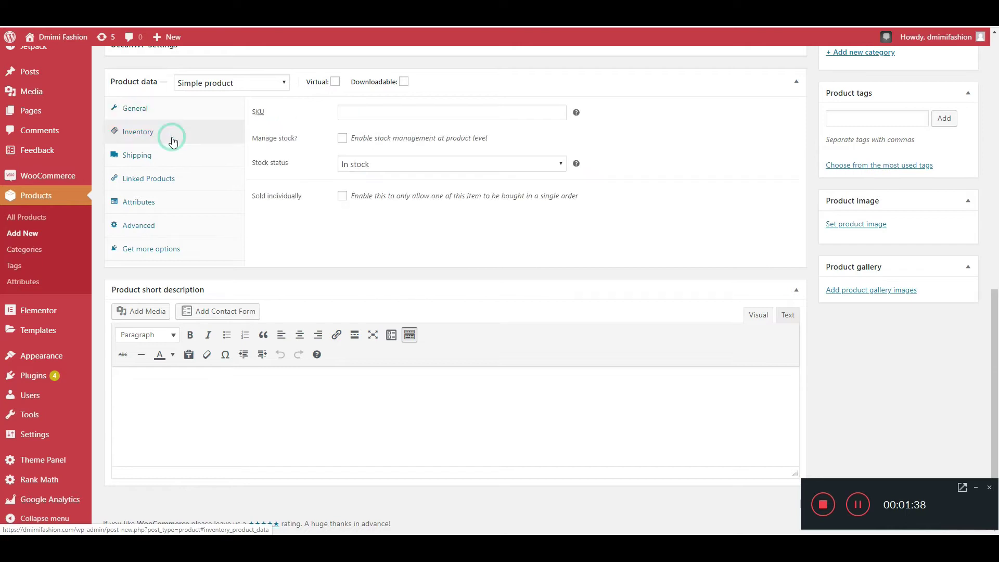
left_click(370, 113)
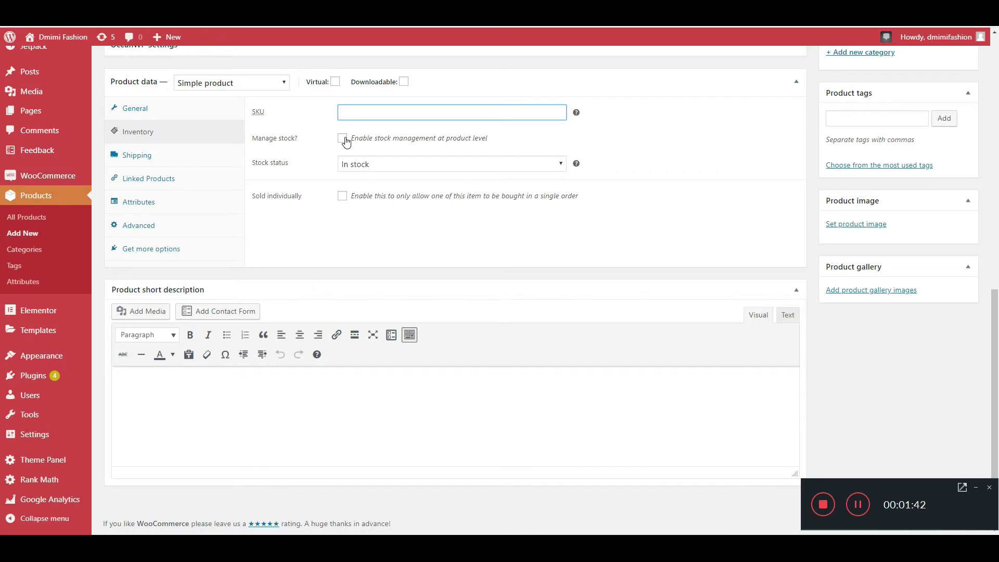
scroll(252, 230, "up", 10)
scroll(167, 270, "down", 8)
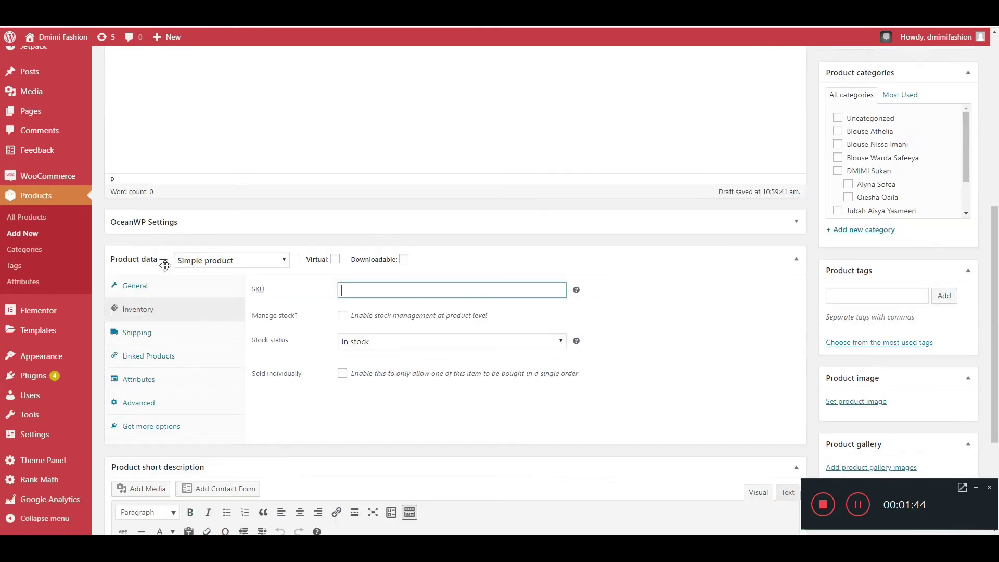
left_click(342, 316)
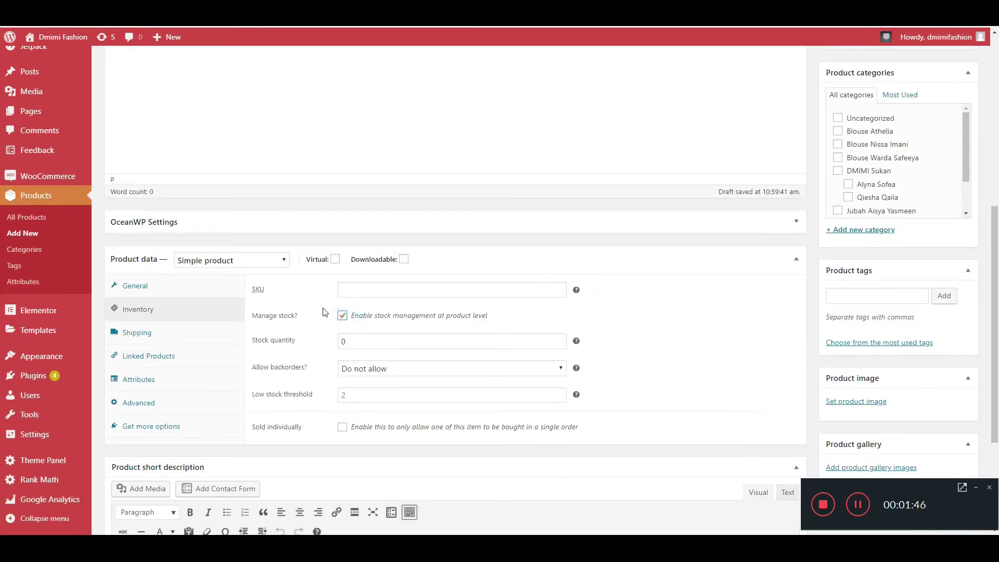
double_click(346, 343)
type("100")
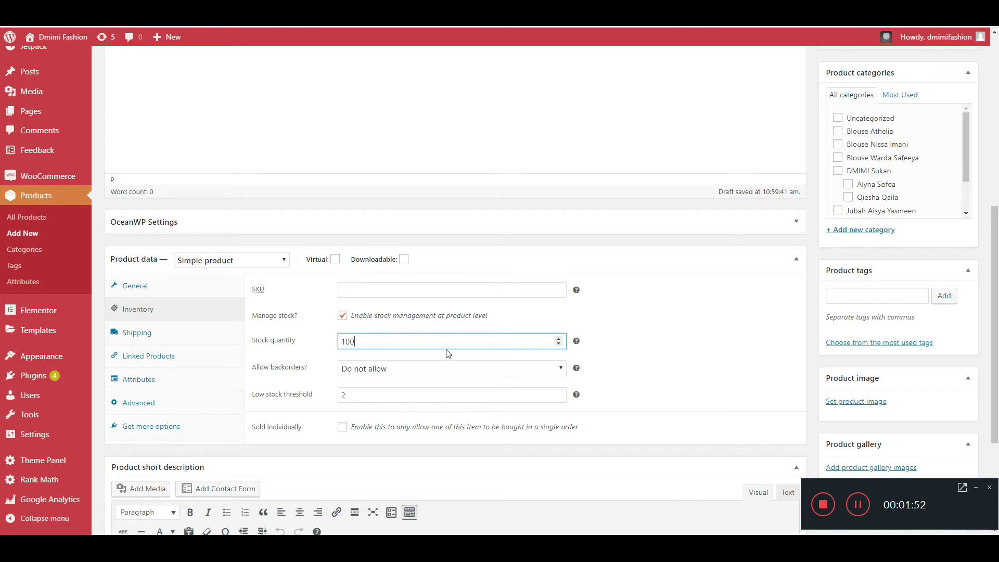
Step: Keep backorders set to "Do not allow" and set the low stock threshold to 20
scroll(279, 426, "down", 1)
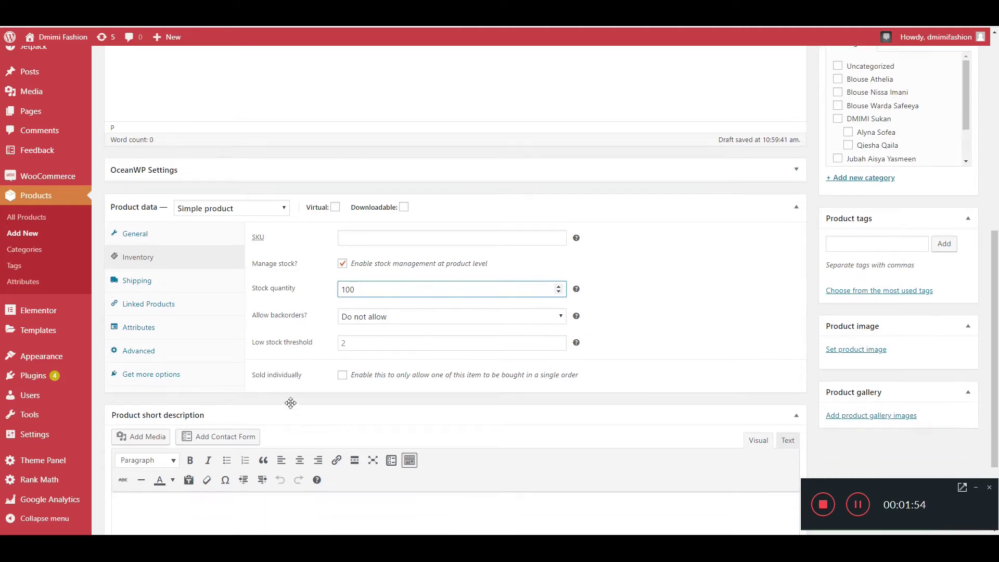
left_click(362, 324)
left_click(362, 323)
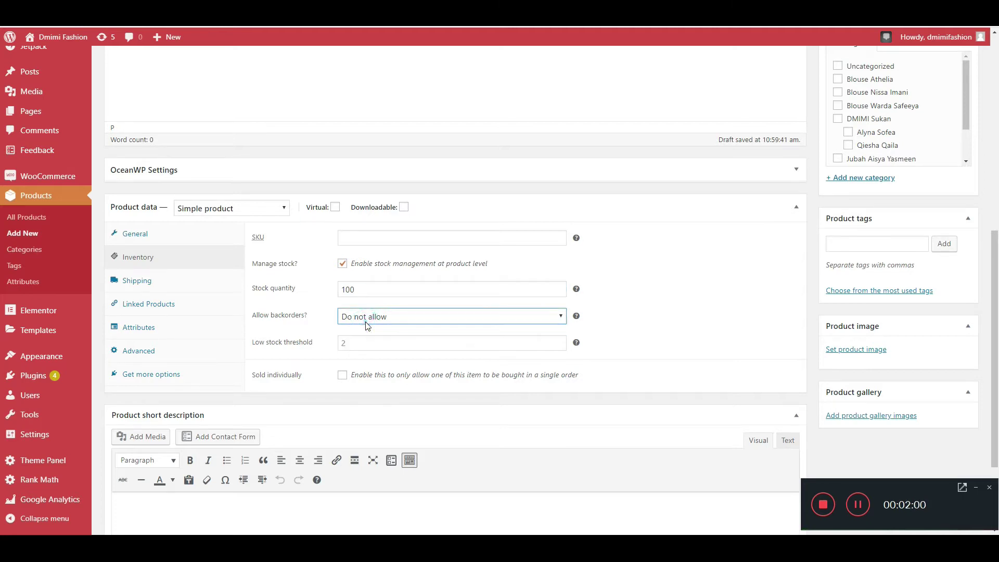
left_click(355, 342)
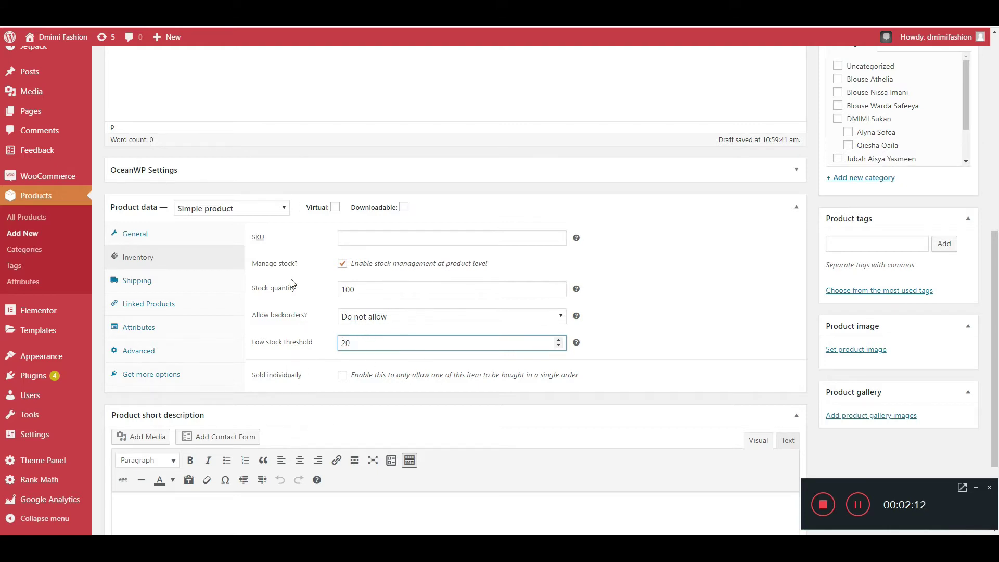
Step: Look at the product's shipping settings, examining the weight field and the shipping class options
left_click(178, 280)
left_click(360, 235)
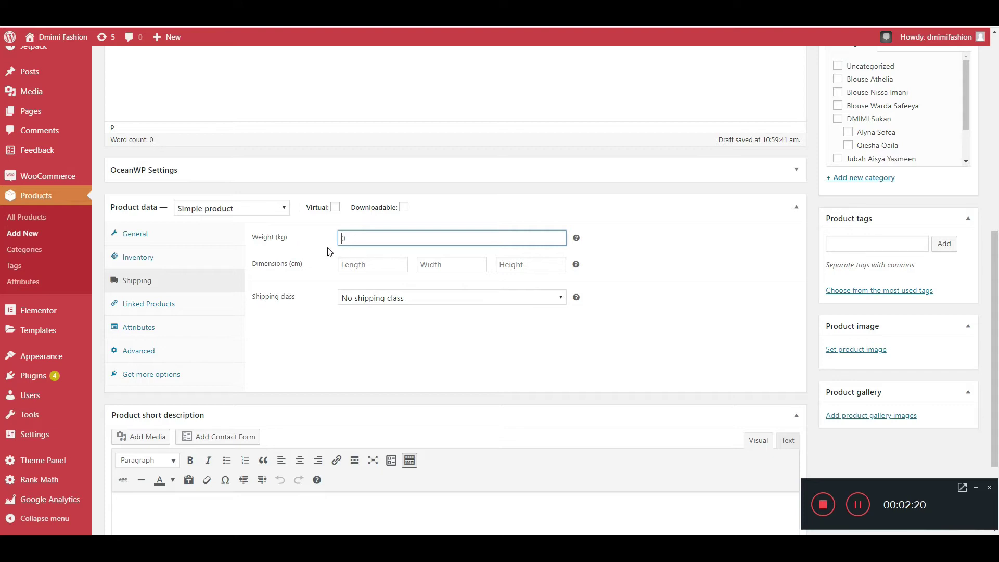
left_click(358, 239)
left_click(375, 294)
left_click(376, 301)
Step: Set IMG_9843.jpg from the media library as the product image
scroll(95, 411, "down", 3)
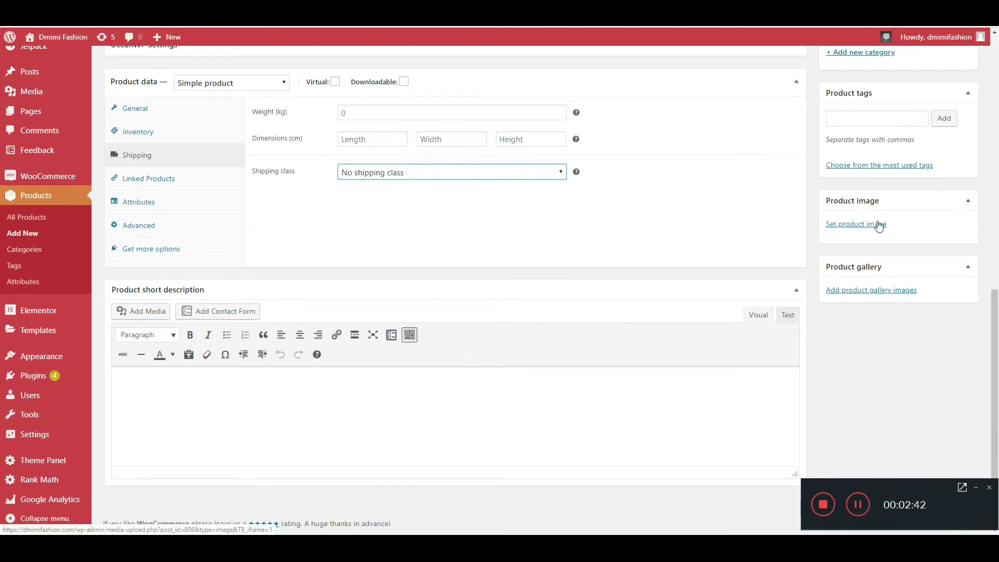
left_click(859, 225)
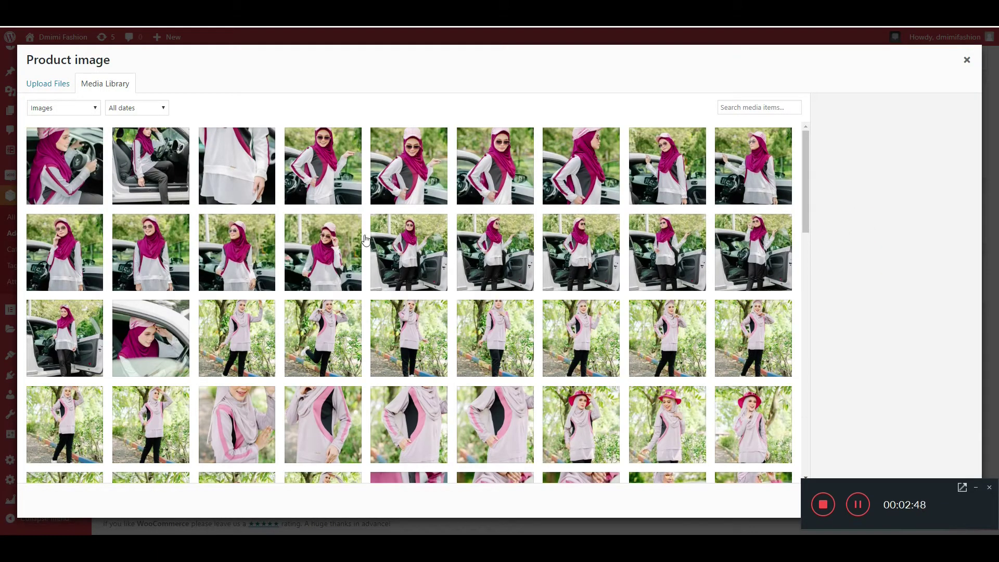
left_click(311, 167)
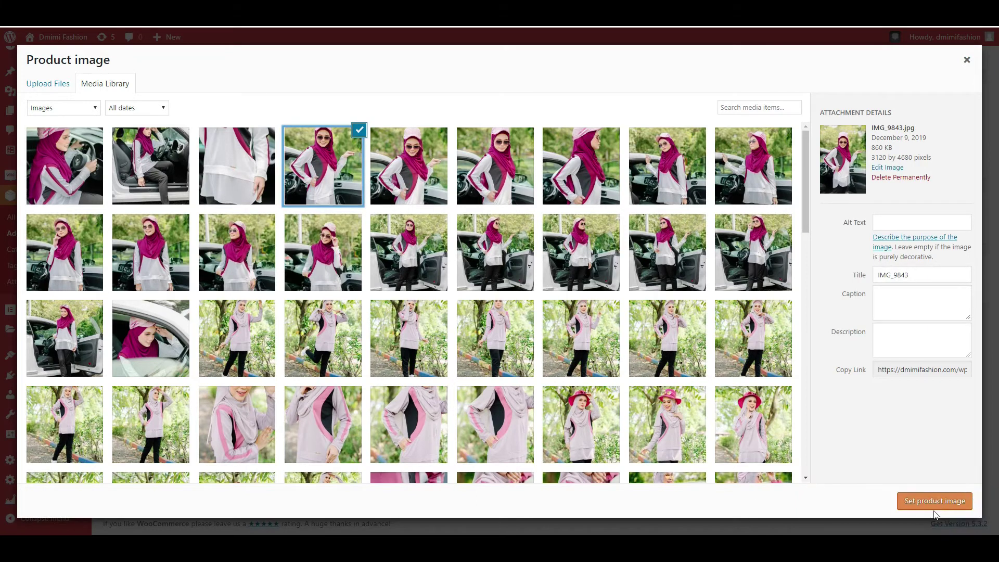
left_click(931, 503)
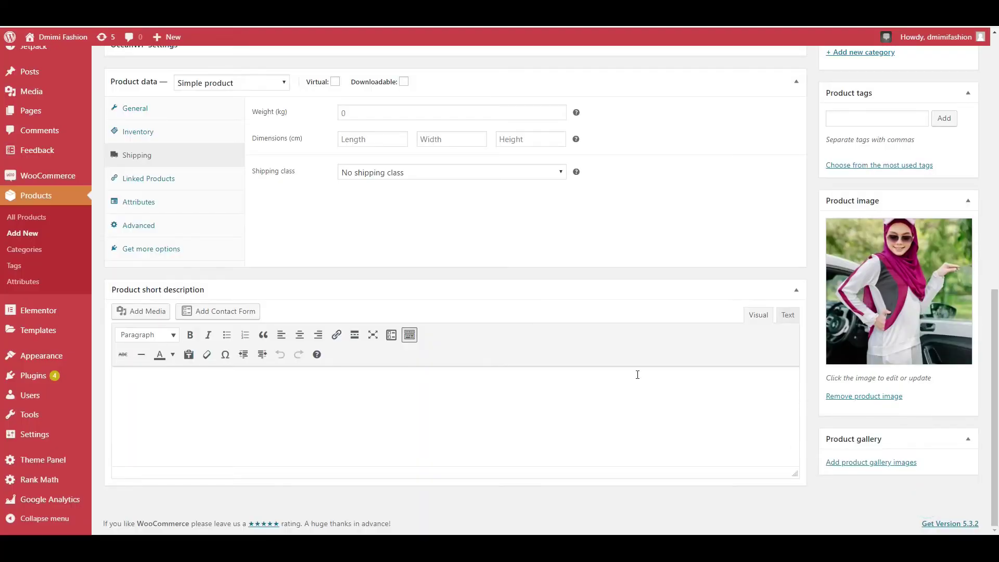
Step: Add eight matching blouse photos from the media library to the product gallery, including IMG_9844.jpg and IMG_9833.jpg
left_click(852, 463)
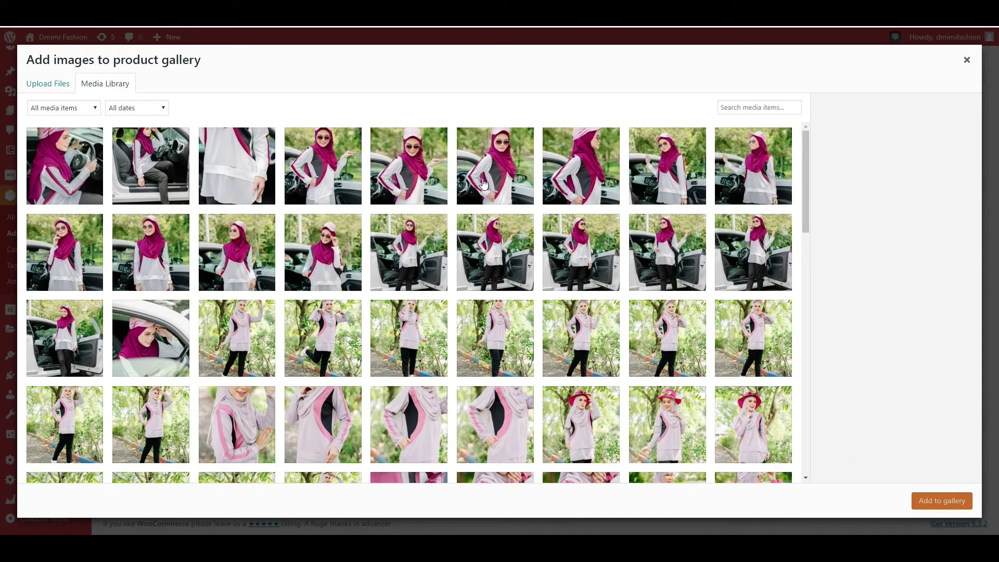
left_click(228, 160)
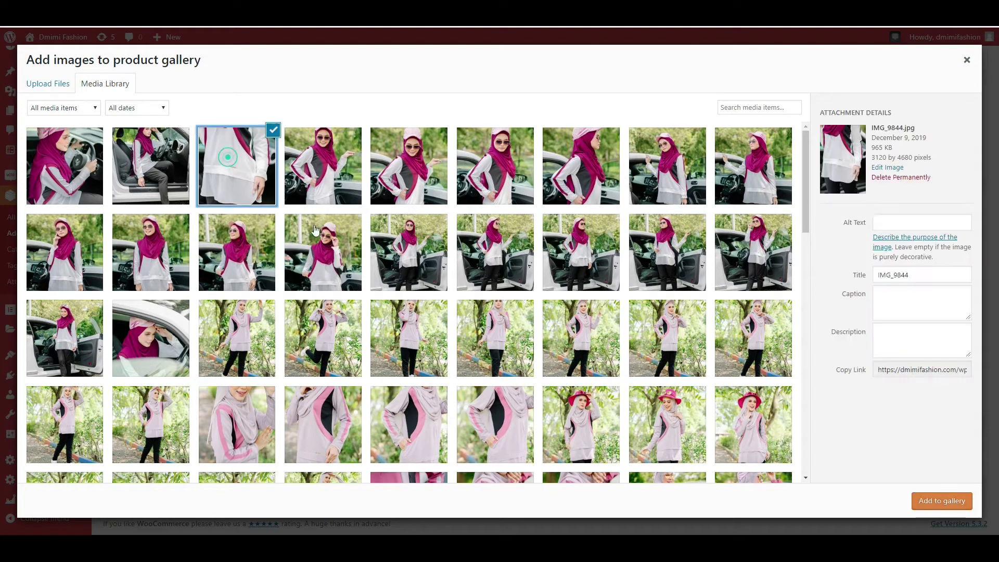
left_click(134, 165)
left_click(397, 164)
left_click(326, 167)
left_click(561, 242)
left_click(498, 260)
left_click(411, 260)
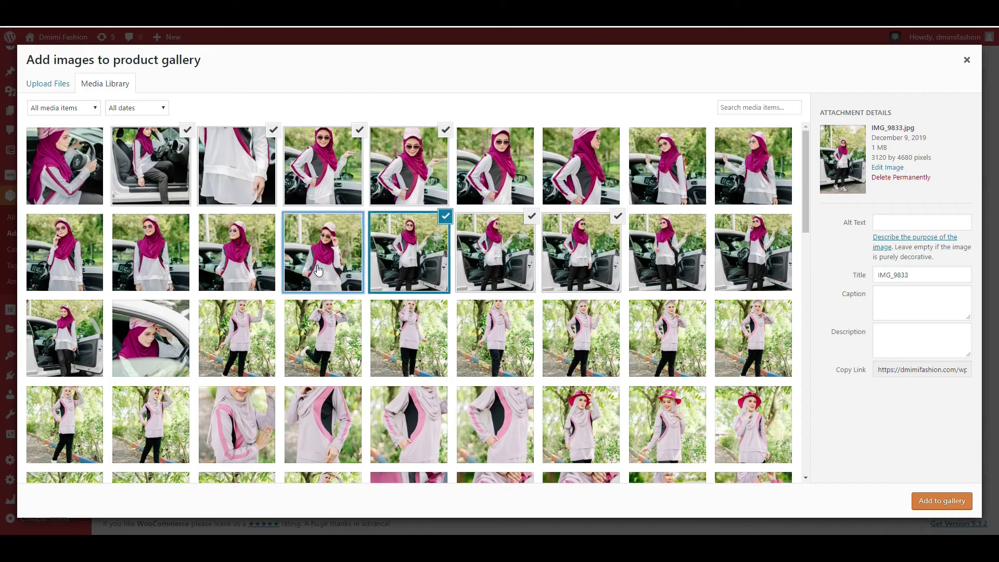
left_click(318, 265)
left_click(945, 500)
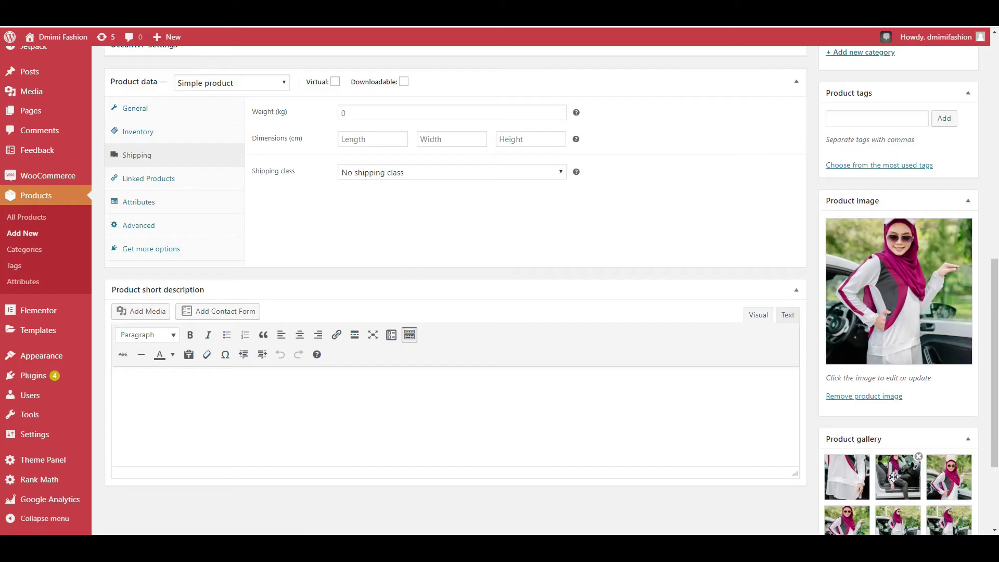
Step: Add the existing product tag "blouse muslimah 2020" to the product by looking up "blouse"
scroll(900, 439, "up", 4)
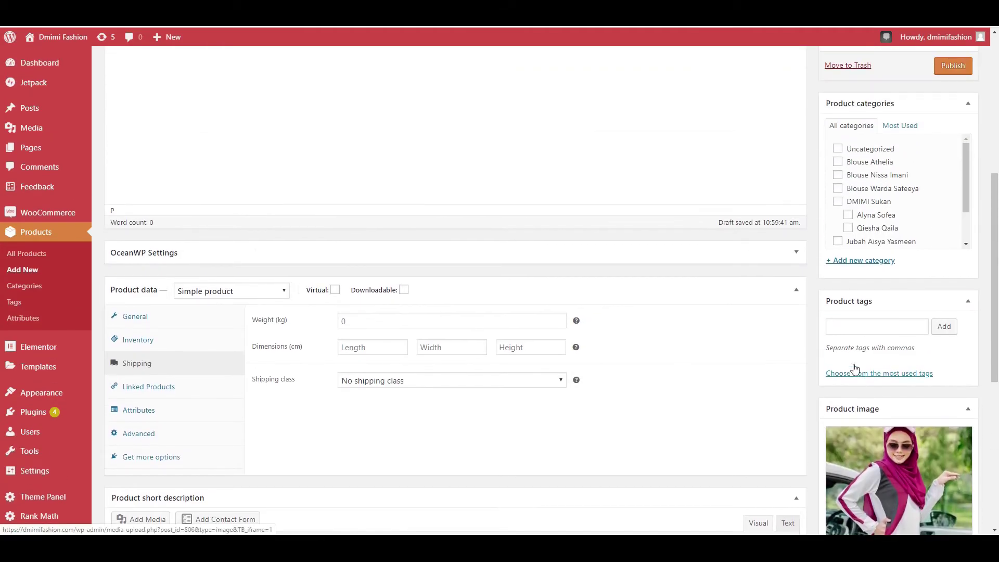
left_click(848, 328)
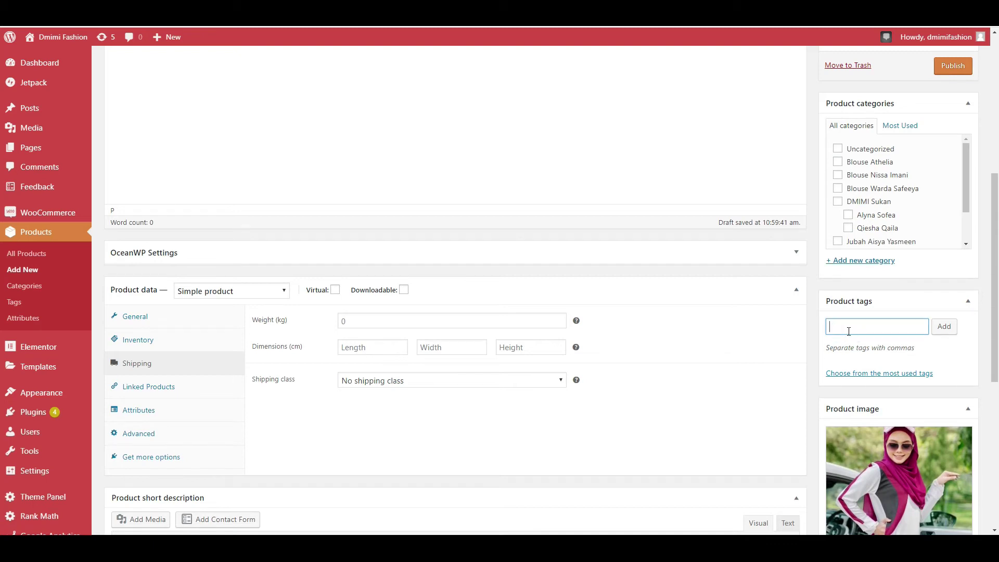
scroll(866, 395, "down", 2)
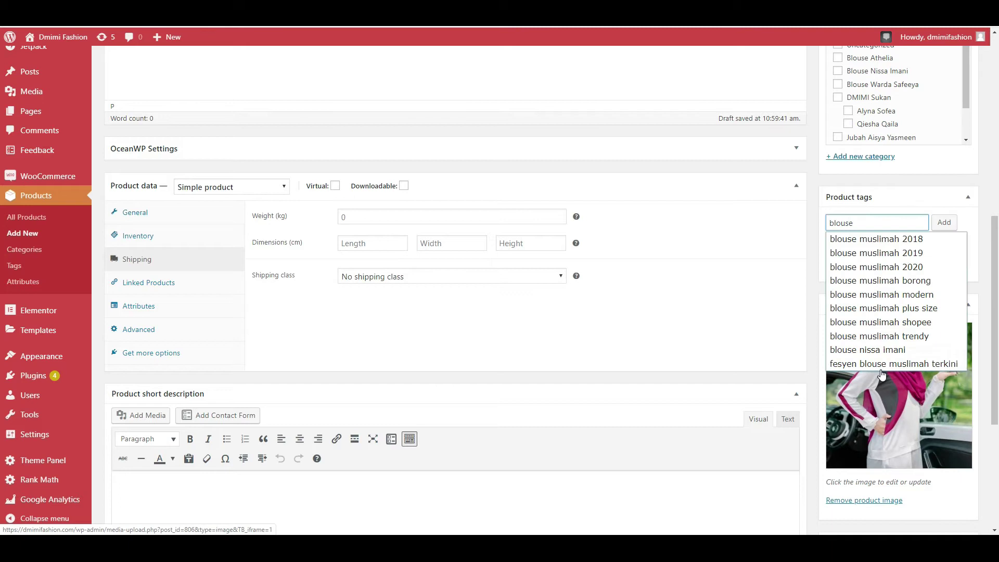
key("Down")
key("Down")
key("Down")
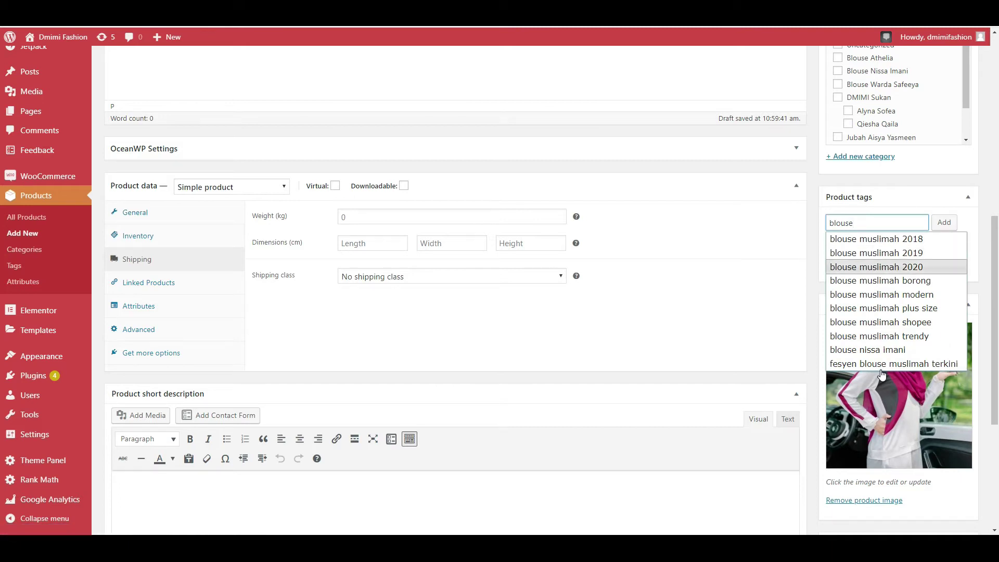
key("Return")
Step: Look through the product categories without choosing one and publish the Blouse 1 product
scroll(951, 296, "up", 4)
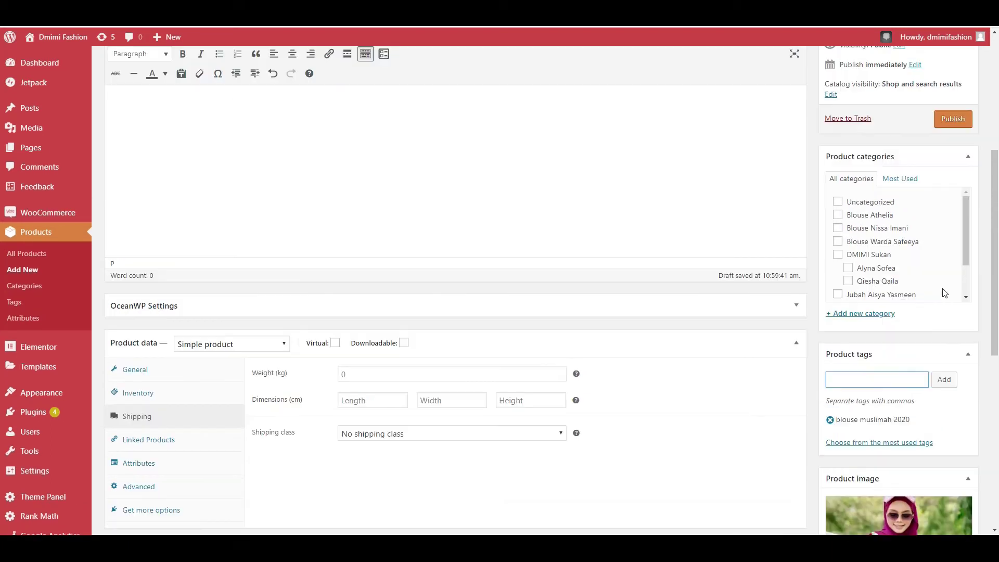
scroll(852, 280, "down", 5)
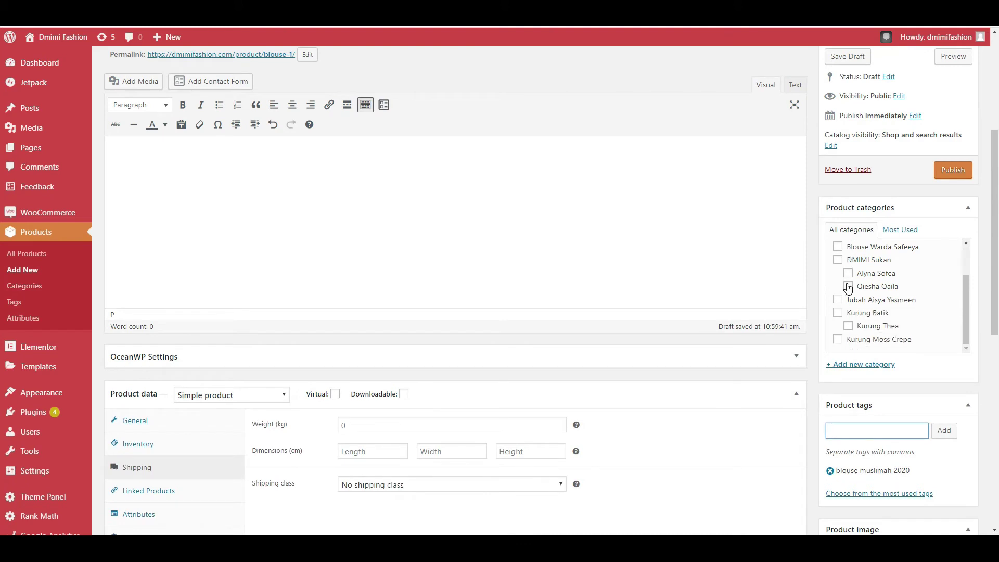
scroll(894, 256, "up", 2)
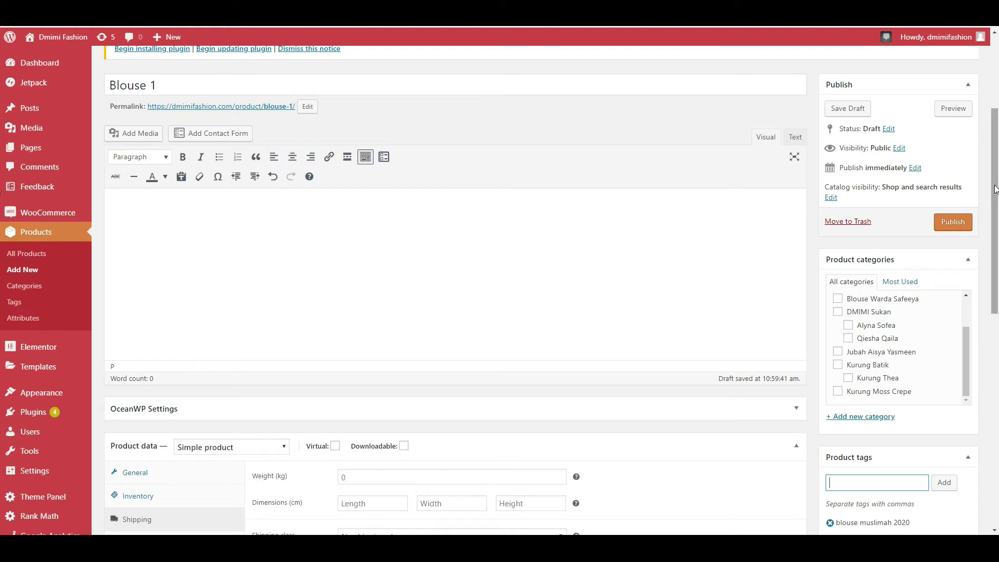
left_click(954, 222)
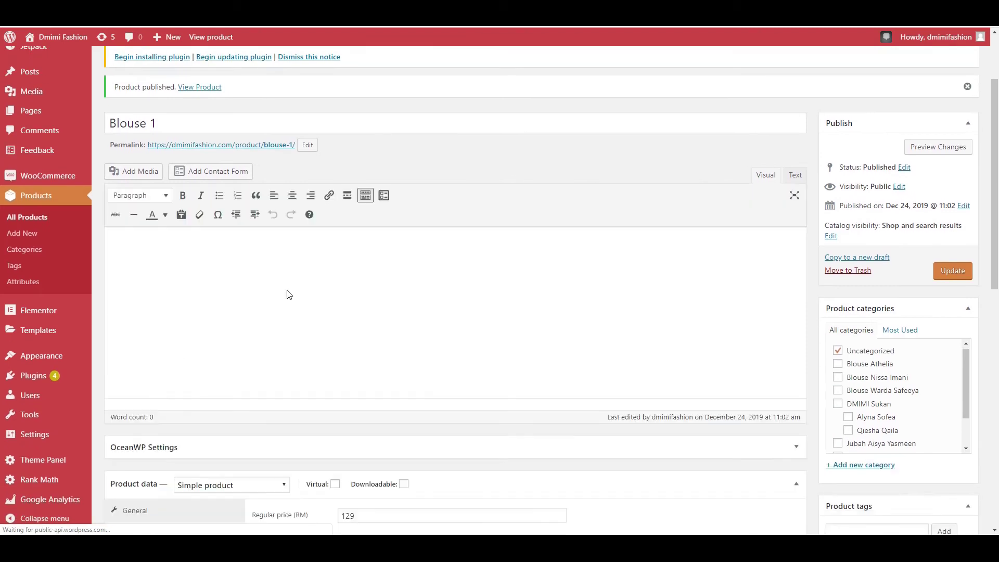
Step: Review the published product's settings and open its store page to examine the image, title and stock
scroll(397, 401, "down", 9)
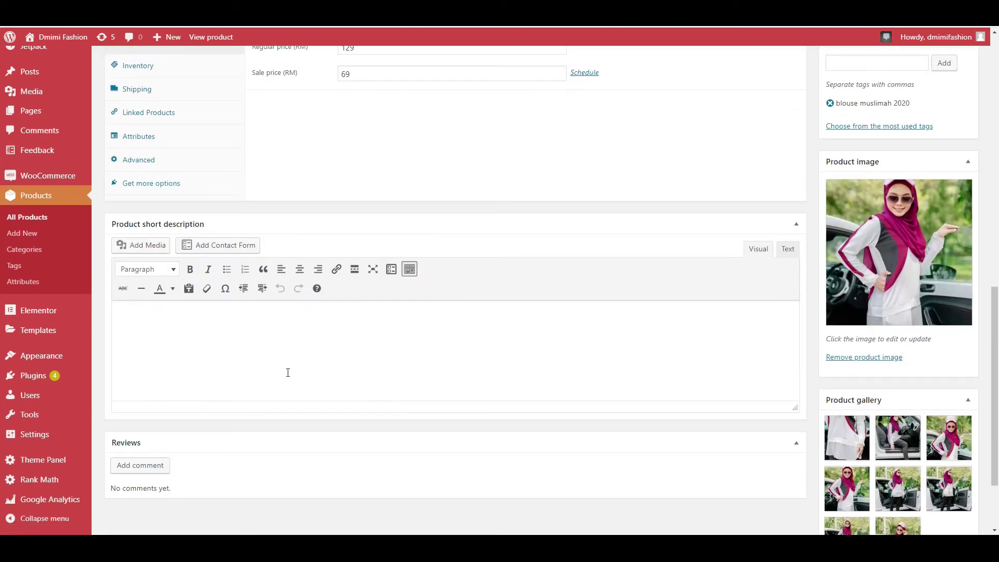
scroll(332, 356, "up", 7)
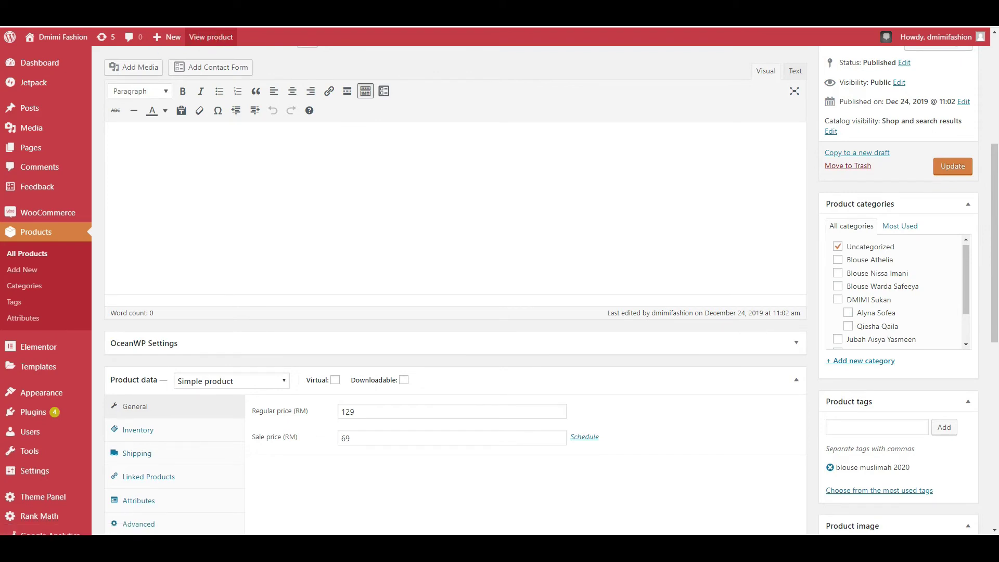
scroll(359, 406, "down", 2)
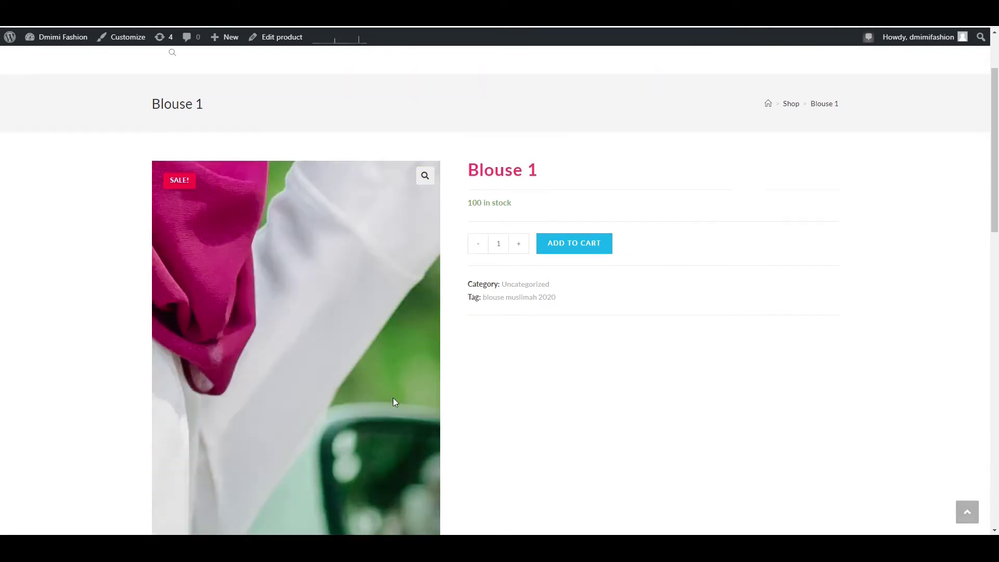
scroll(584, 291, "down", 4)
scroll(584, 289, "up", 4)
scroll(2, 337, "down", 1)
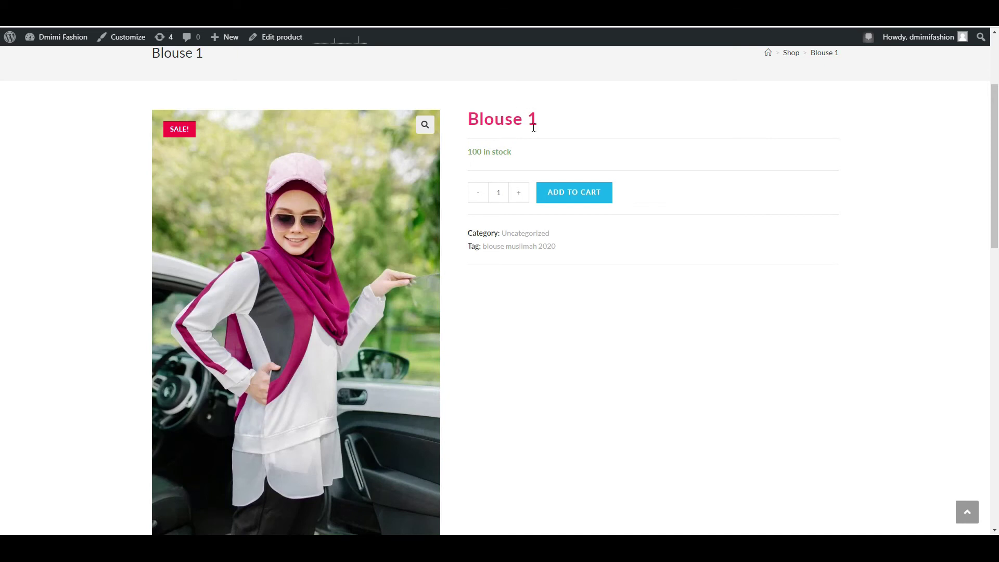
Step: Compare the store page's title and stock line with the product title and prices in the editor
key("ctrl+Tab")
scroll(397, 197, "up", 3)
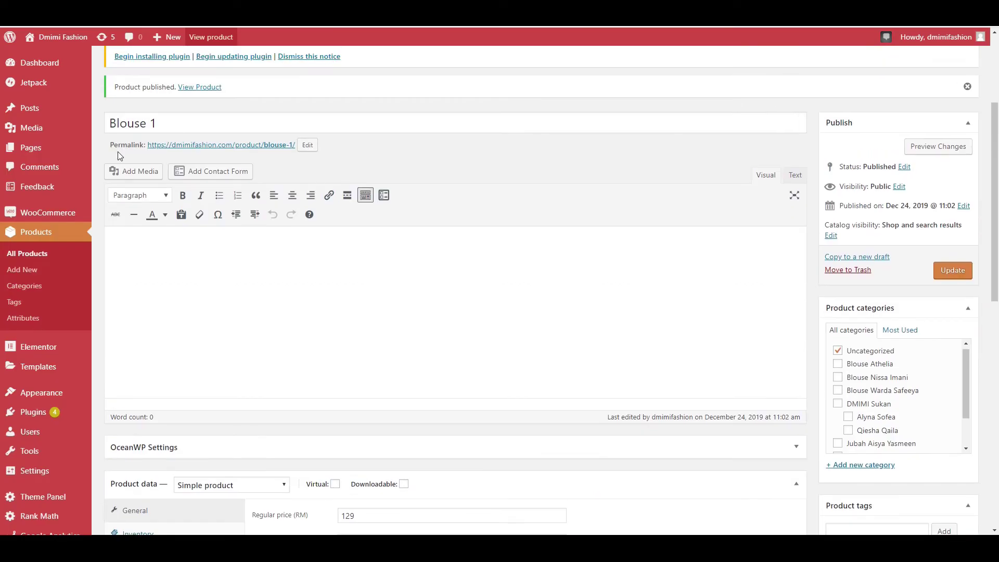
key("ctrl+Tab")
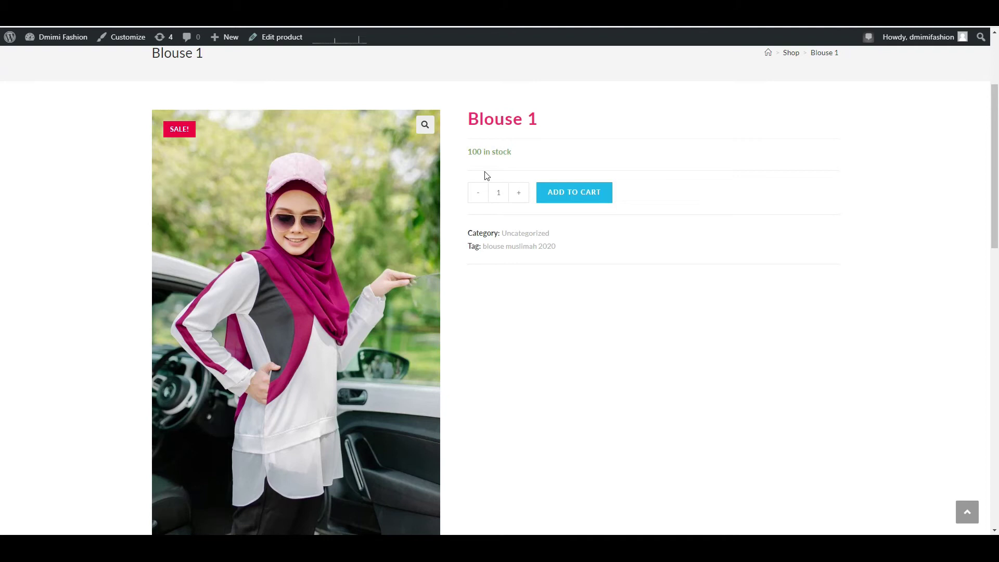
double_click(471, 151)
left_click(488, 152)
key("ctrl+Tab")
scroll(239, 448, "down", 8)
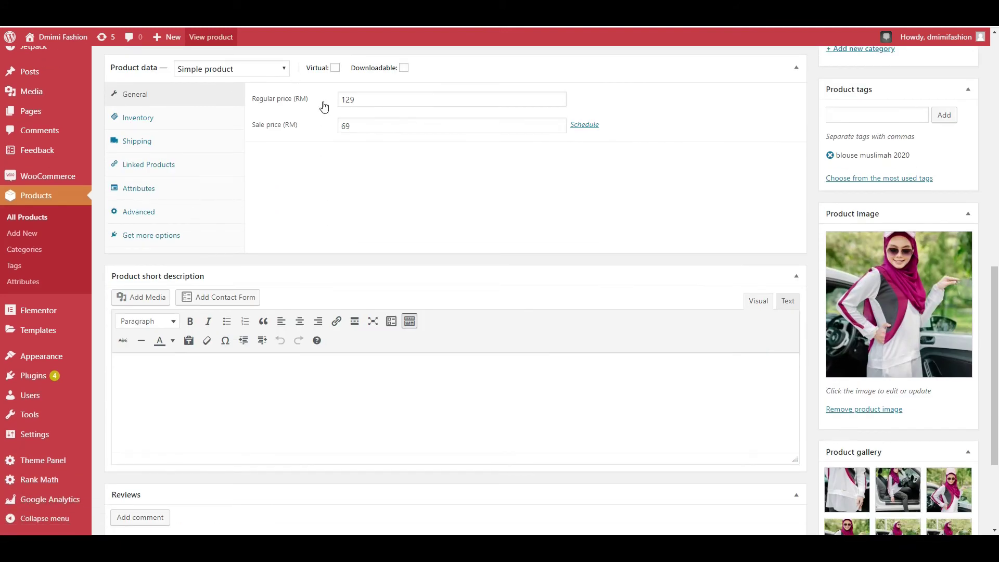
Step: Examine the gallery thumbnails and reviews section on the Blouse 1 store page, and reload the page
key("ctrl+Tab")
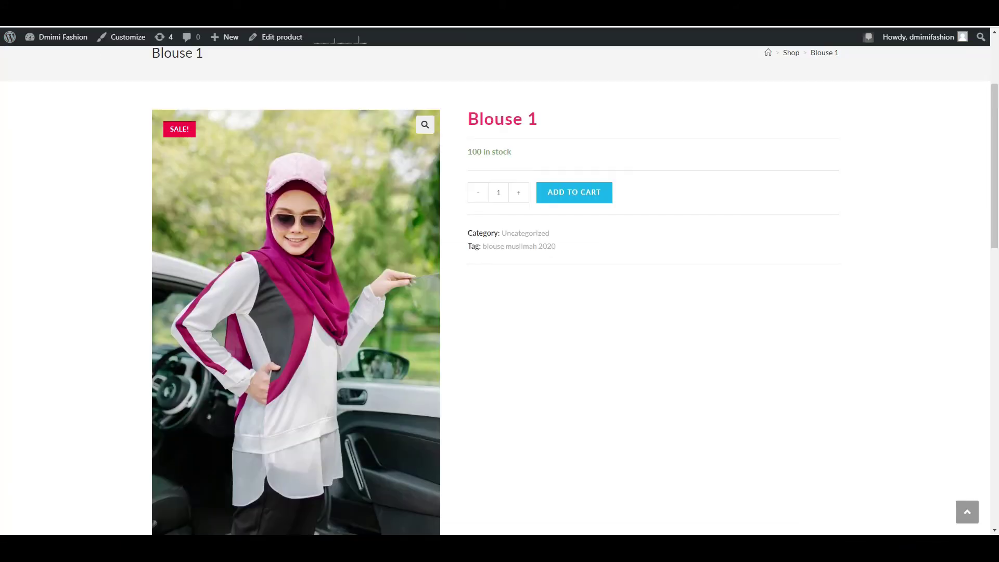
scroll(637, 346, "down", 6)
scroll(637, 346, "down", 5)
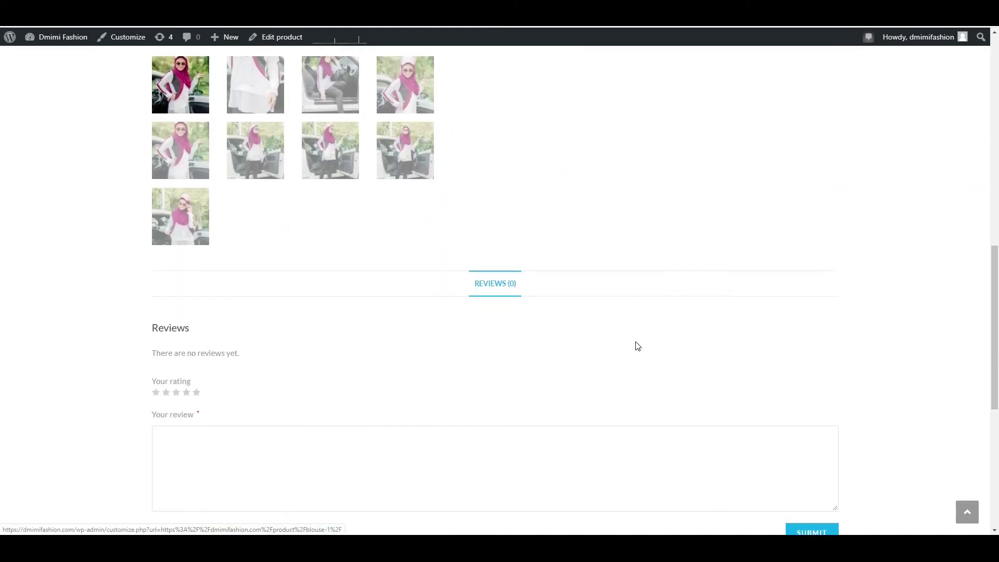
key("F5")
scroll(646, 326, "down", 4)
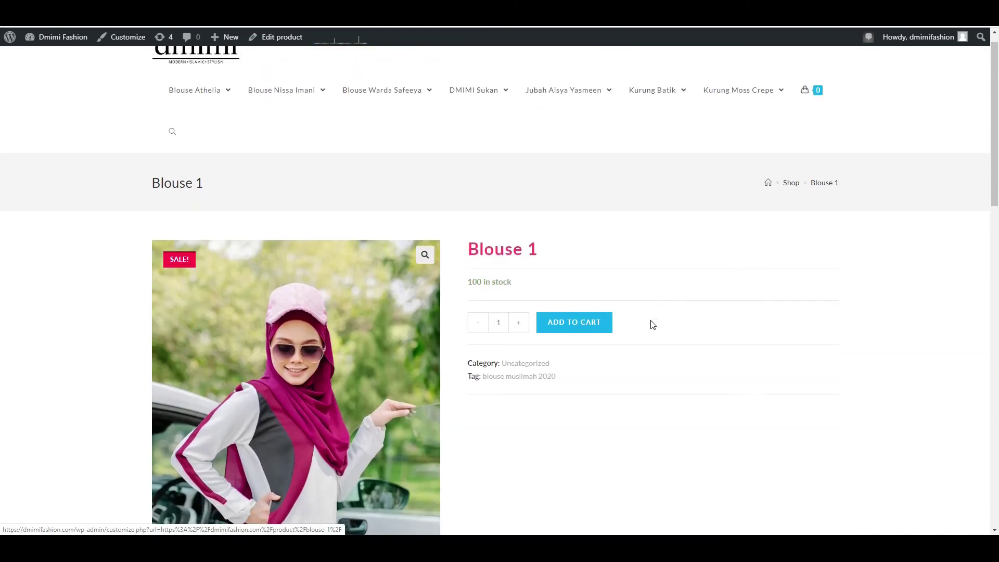
Step: Add one Blouse 1 to the cart from the store page and view the cart
scroll(524, 245, "up", 2)
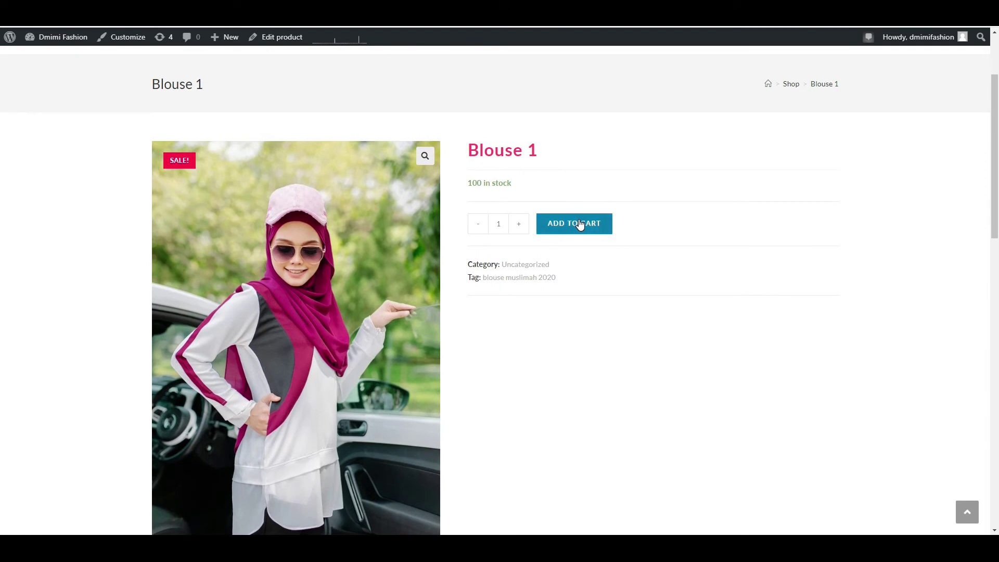
left_click(580, 223)
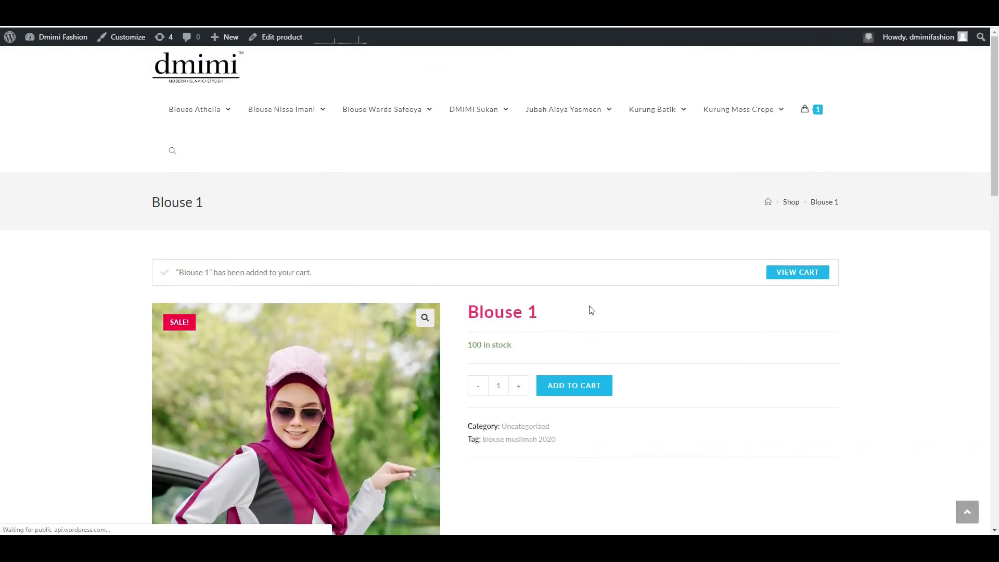
left_click(798, 272)
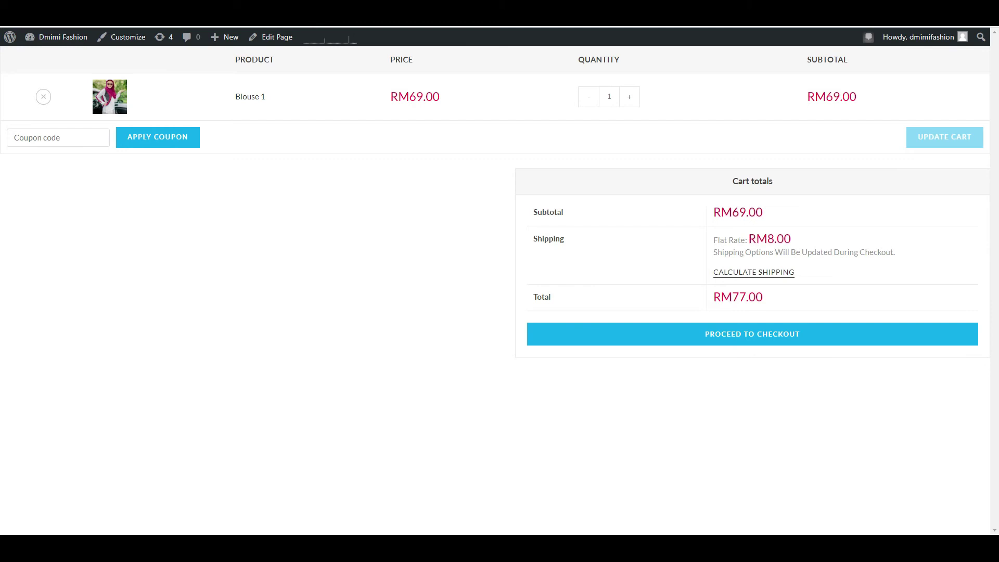
Step: Return to the Blouse 1 store page by resubmitting the form, and examine its reviews and related products
key("alt+Left")
key("F5")
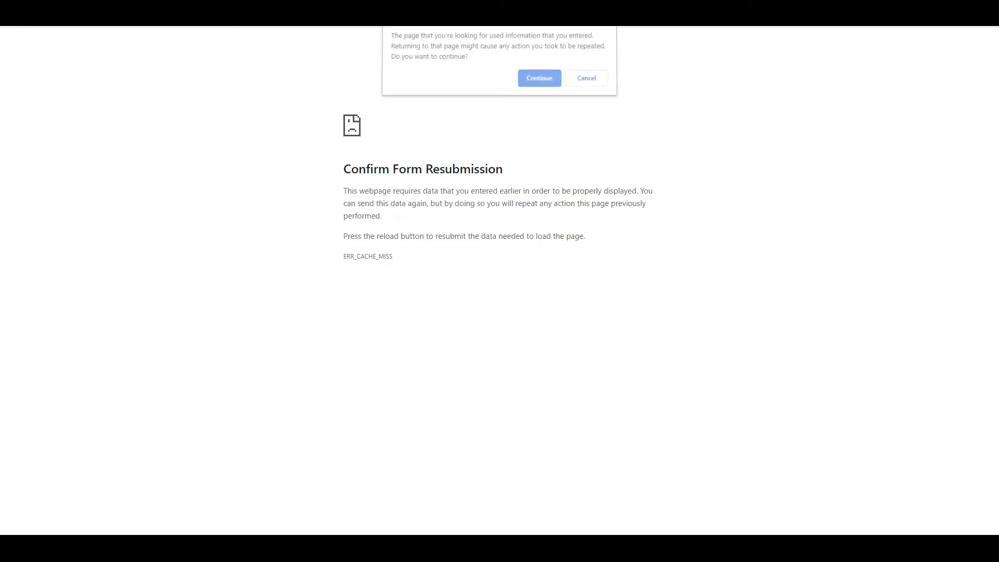
left_click(539, 81)
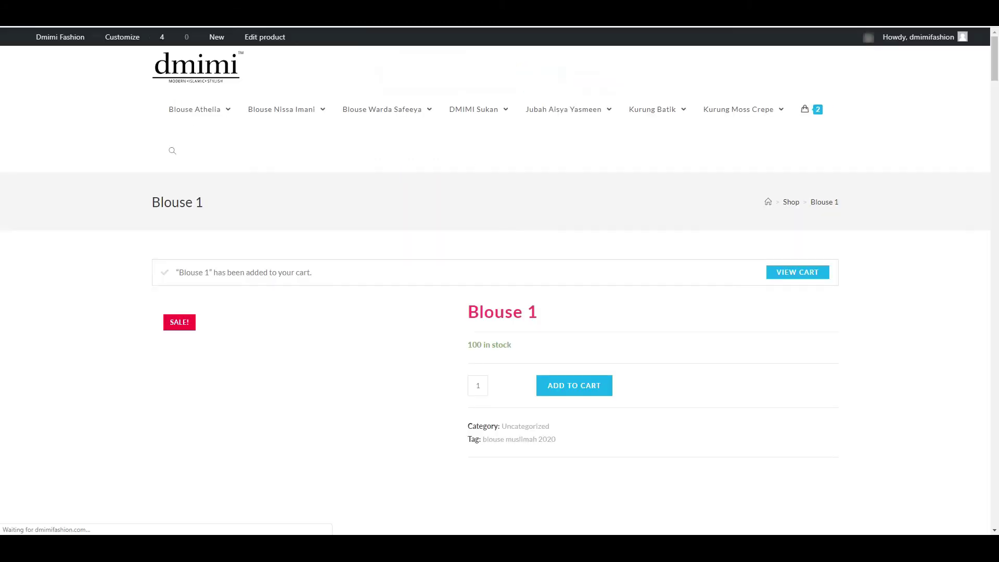
scroll(18, 290, "down", 15)
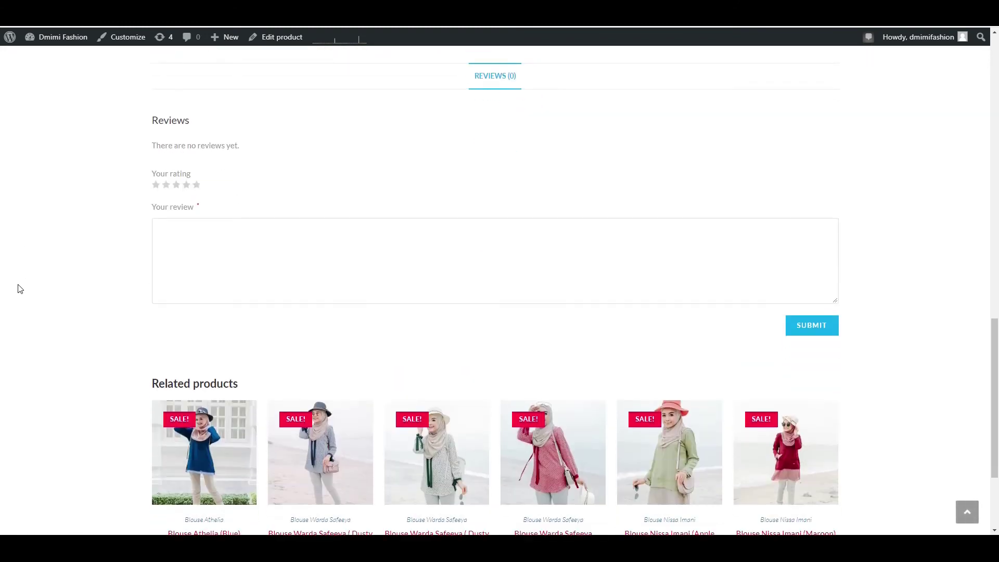
scroll(15, 284, "up", 1)
scroll(15, 284, "up", 15)
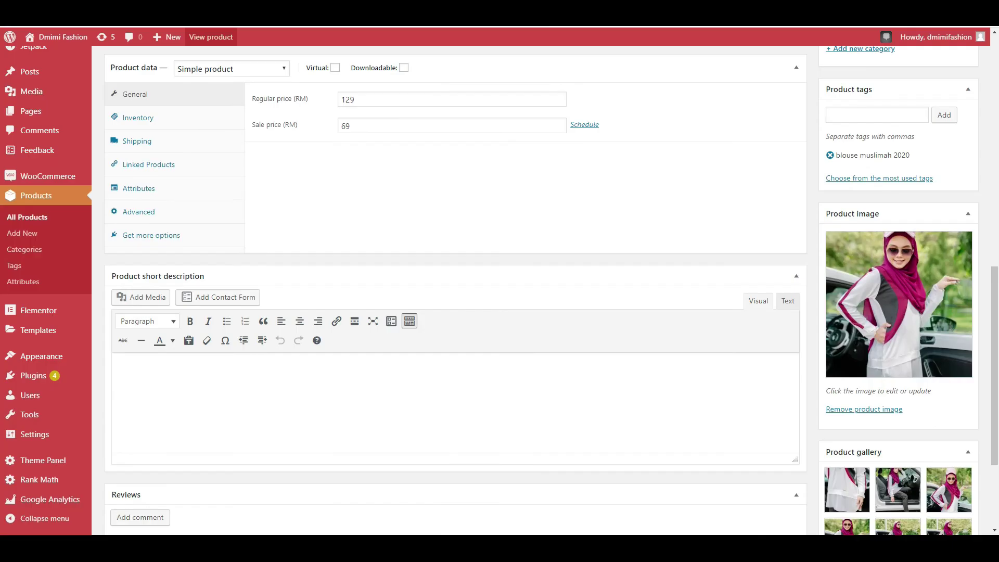
Step: Switch back to the product editor and enter "Description Blouse 1" as the main product description
scroll(196, 151, "up", 4)
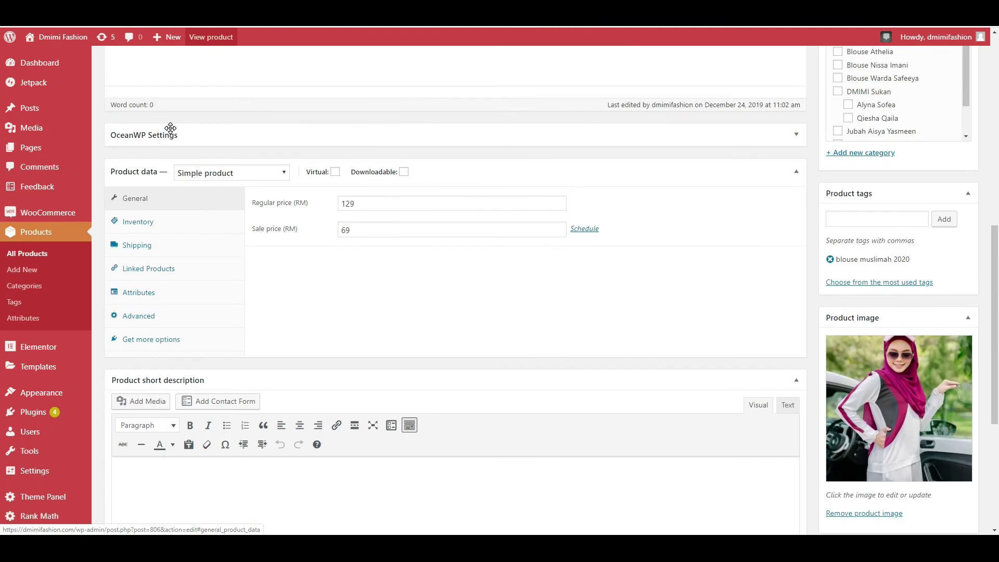
scroll(198, 211, "up", 2)
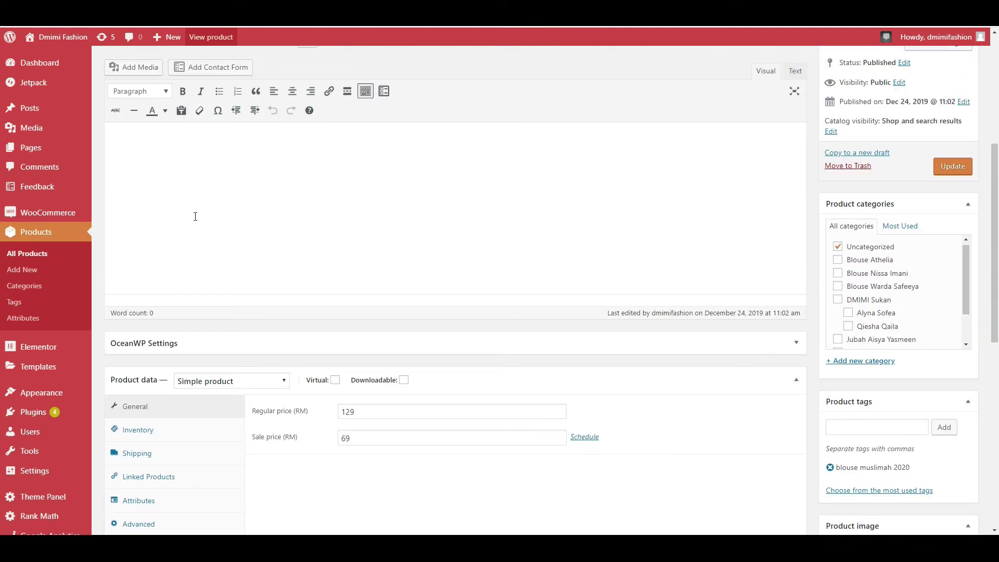
left_click(188, 182)
type("Descrip")
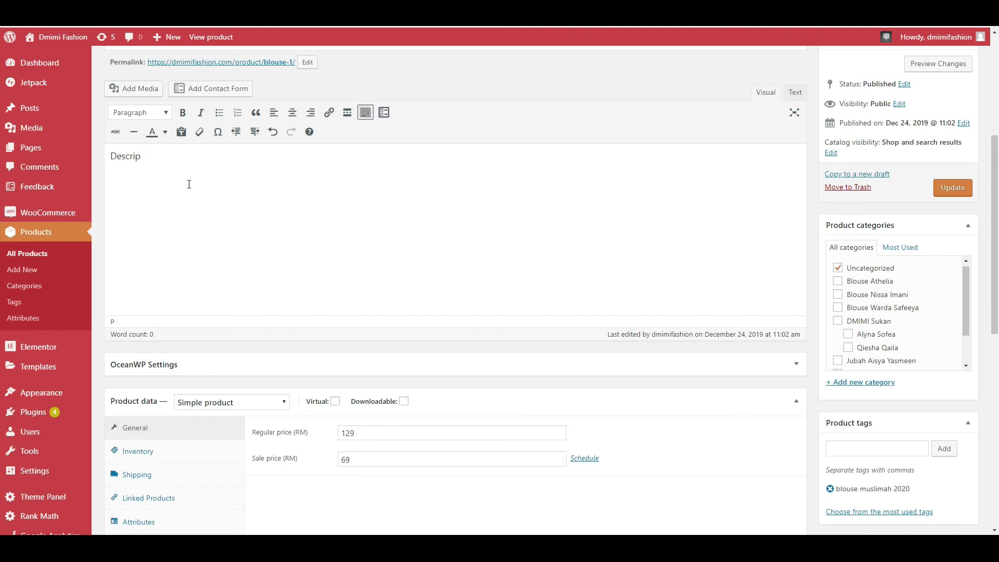
type("se ")
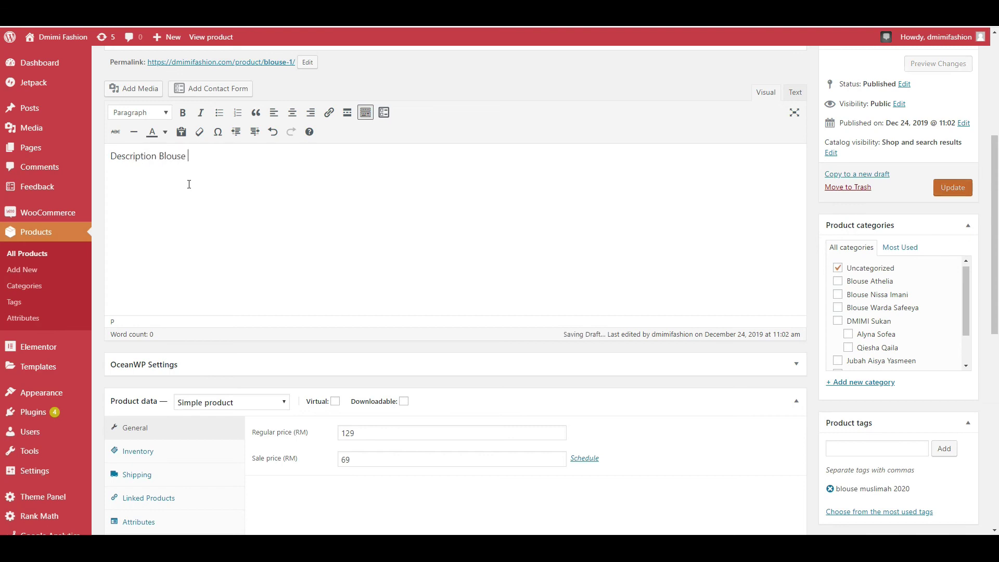
type("1")
Step: Enter "Contoh warna" as the product short description
scroll(208, 260, "down", 10)
left_click(192, 219)
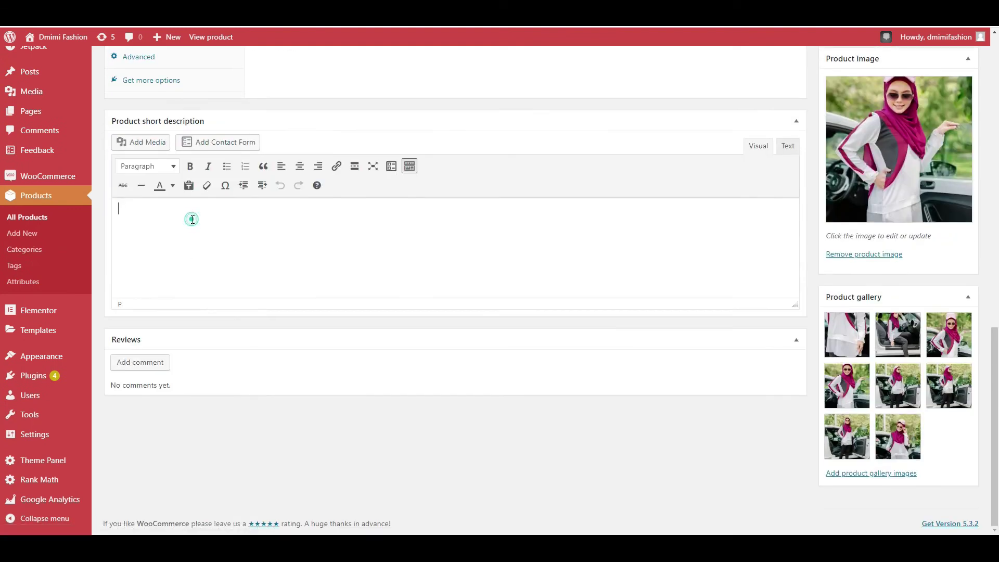
type("De")
key("BackSpace")
key("BackSpace")
key("BackSpace")
key("BackSpace")
type("Contoh warna")
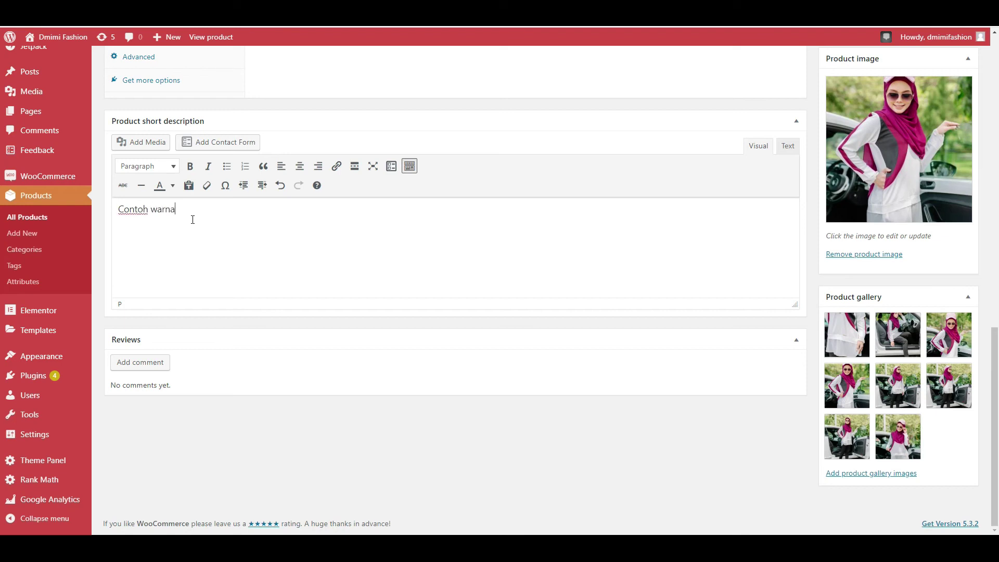
Step: Update the published Blouse 1 product to save its main and short descriptions
scroll(816, 94, "up", 10)
scroll(317, 289, "down", 5)
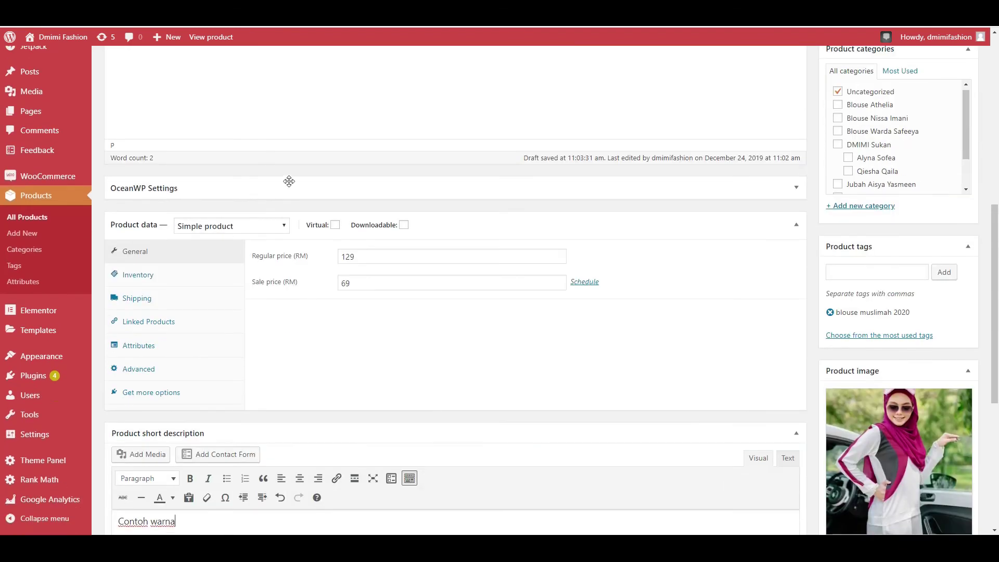
scroll(288, 179, "up", 5)
scroll(813, 130, "up", 2)
left_click(948, 326)
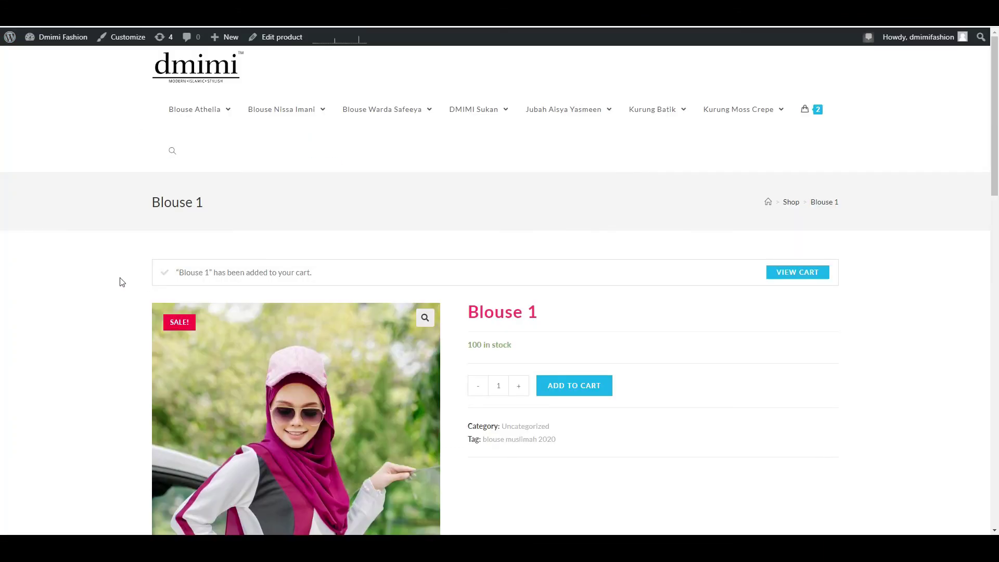
Step: Switch to the Blouse 1 store page, reload it by resubmitting the form, and check the short description under the product title
key("alt+Left")
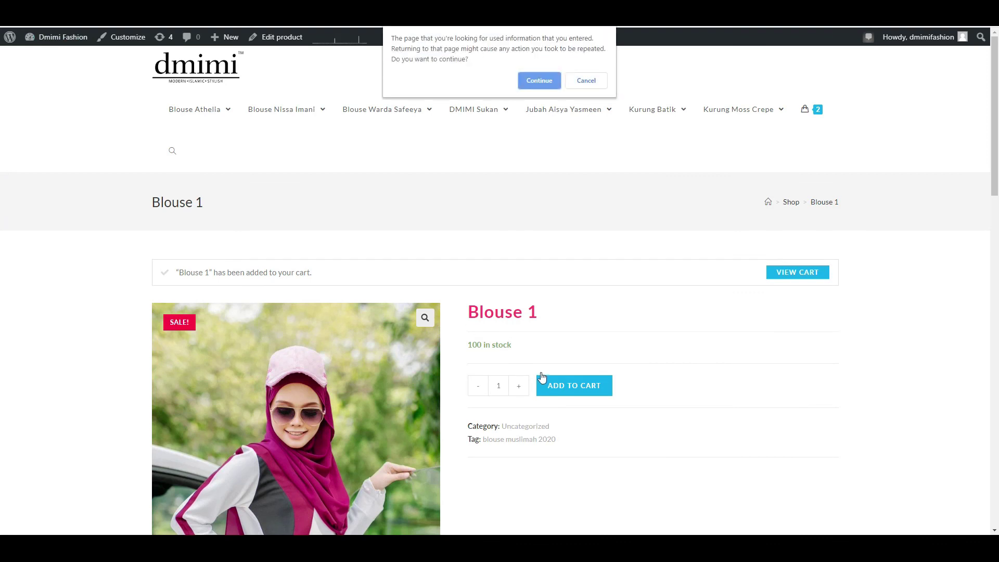
left_click(545, 80)
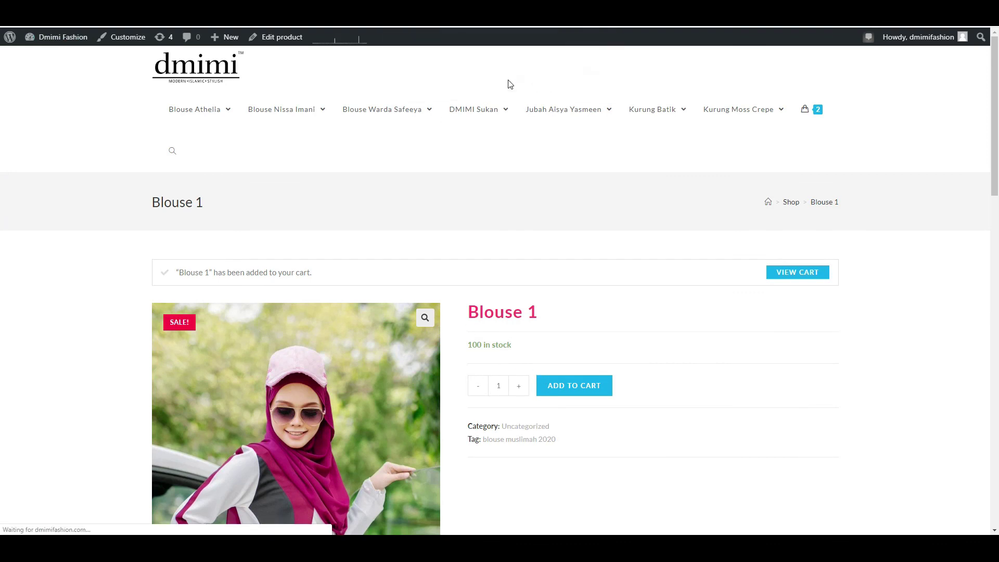
scroll(347, 373, "down", 1)
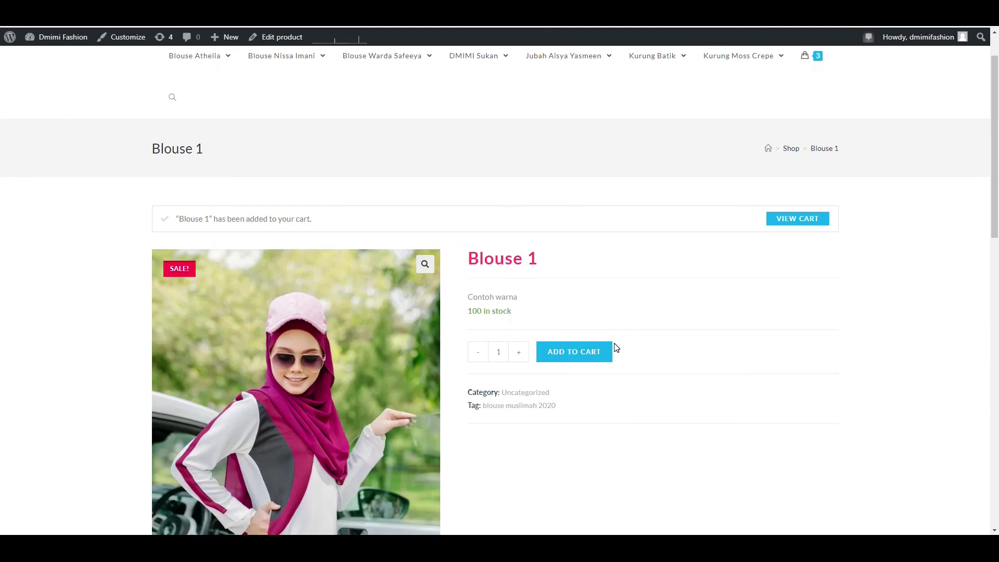
scroll(616, 348, "down", 2)
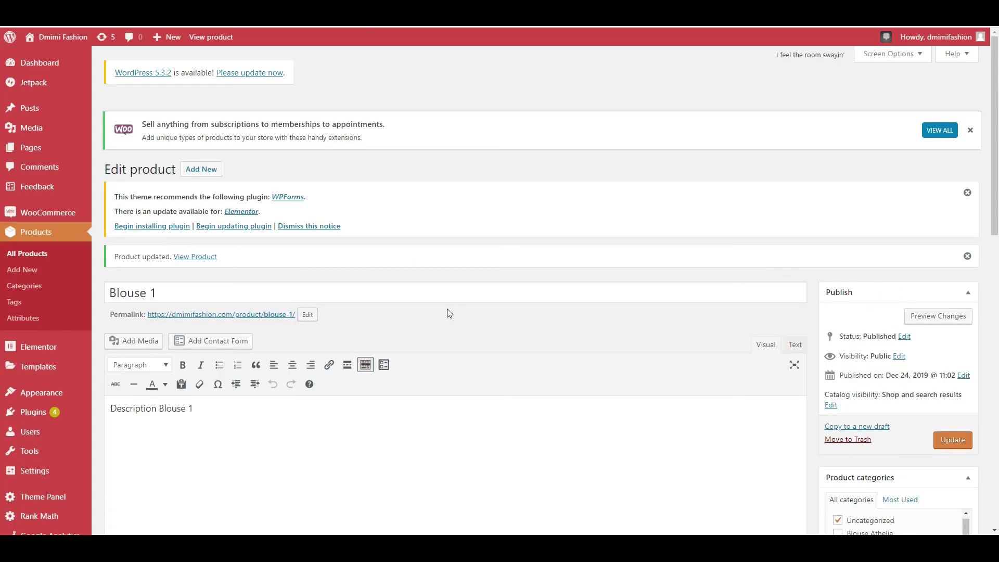
Step: Review the short description in the product editor, and check where both descriptions appear on the Blouse 1 store page
scroll(446, 312, "down", 15)
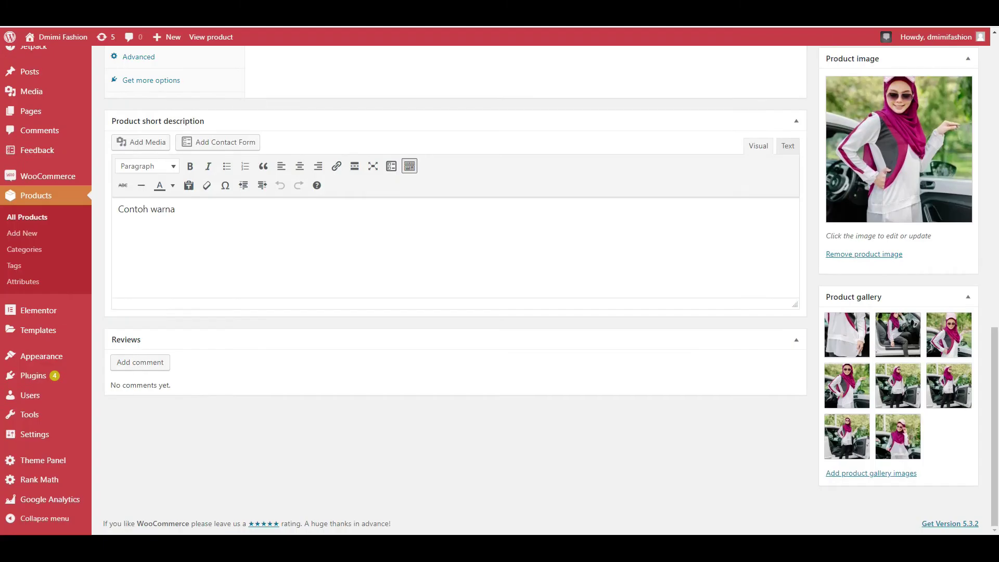
scroll(227, 254, "up", 10)
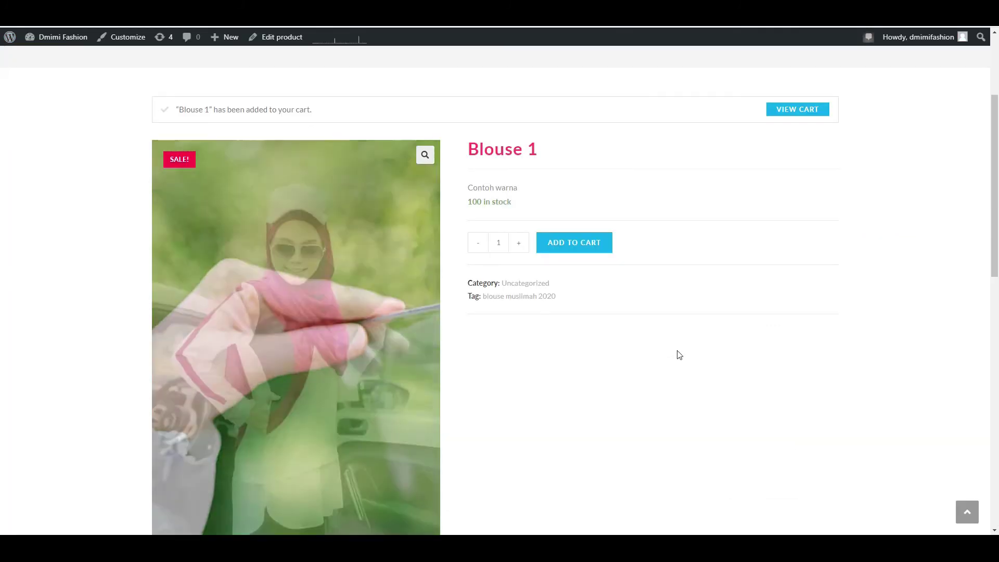
scroll(679, 355, "down", 10)
scroll(241, 296, "up", 3)
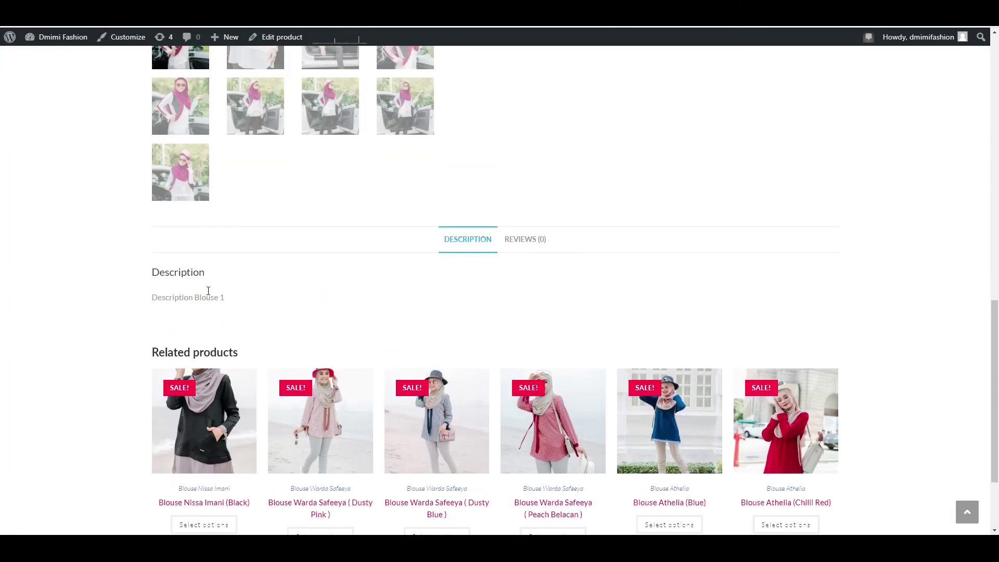
scroll(347, 382, "up", 10)
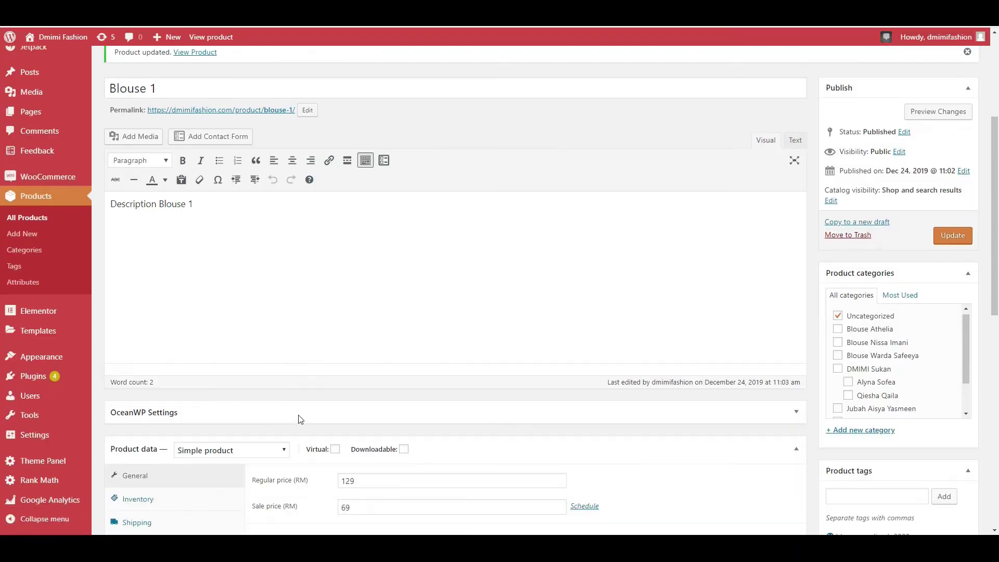
Step: Recheck both description fields in the product editor, and examine the Description section above the related products on the store page
scroll(281, 406, "down", 10)
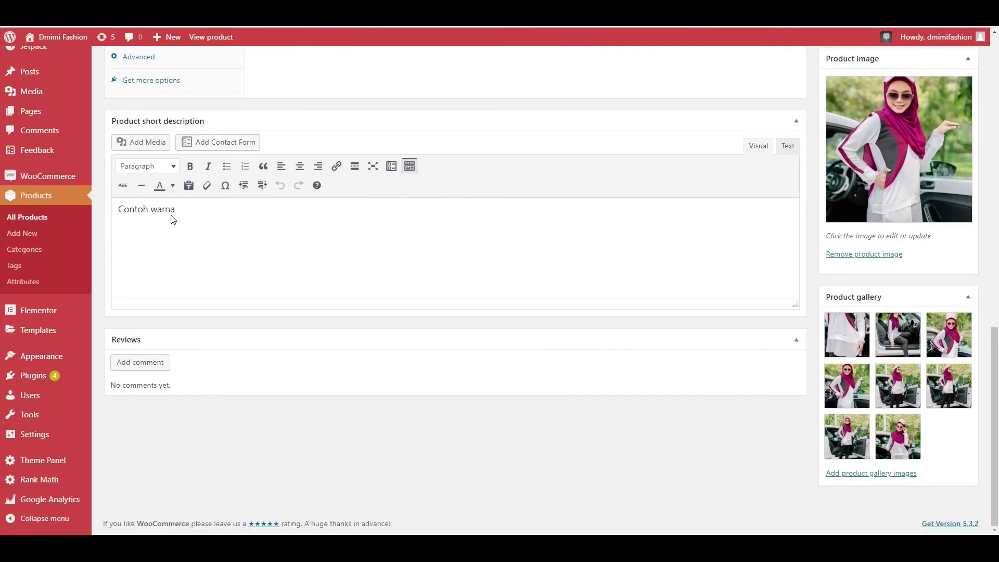
scroll(205, 276, "up", 15)
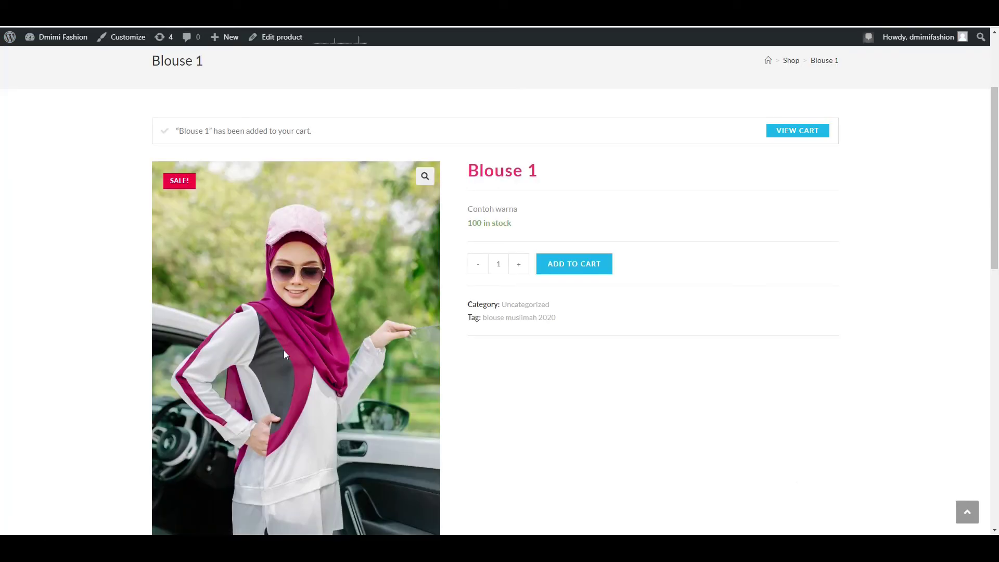
scroll(263, 401, "down", 15)
scroll(266, 310, "up", 3)
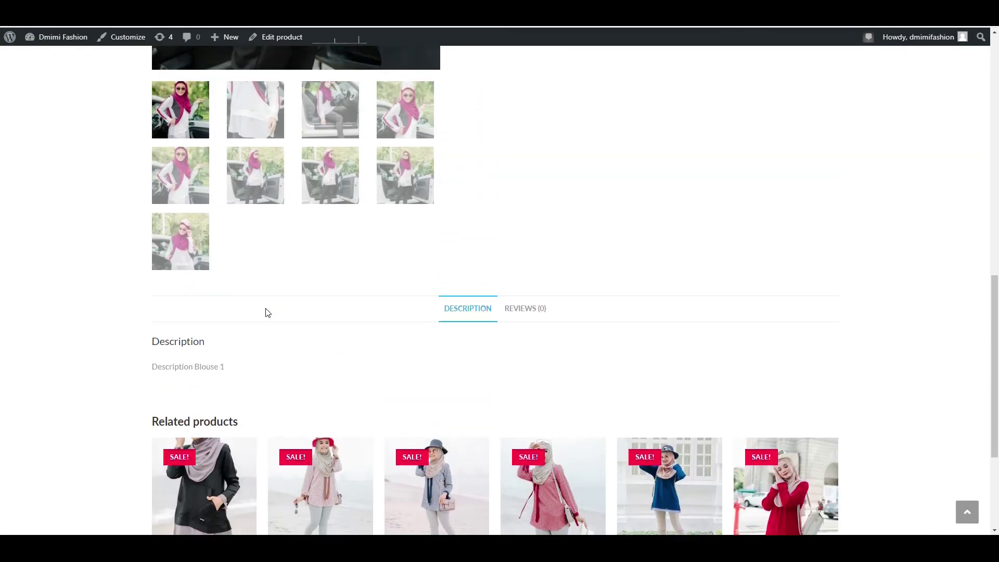
scroll(261, 334, "down", 3)
scroll(188, 235, "up", 1)
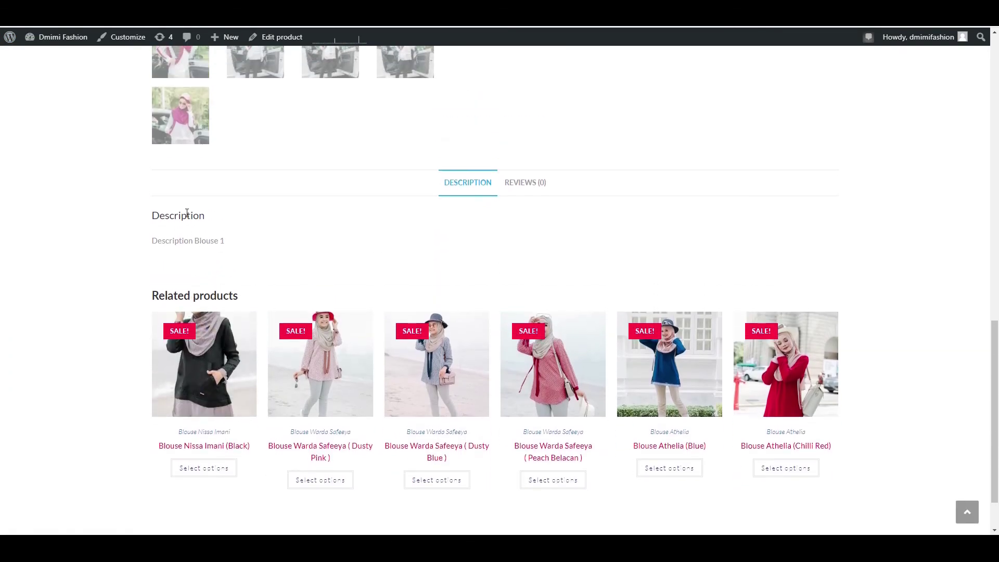
left_click(234, 240)
left_click(162, 224)
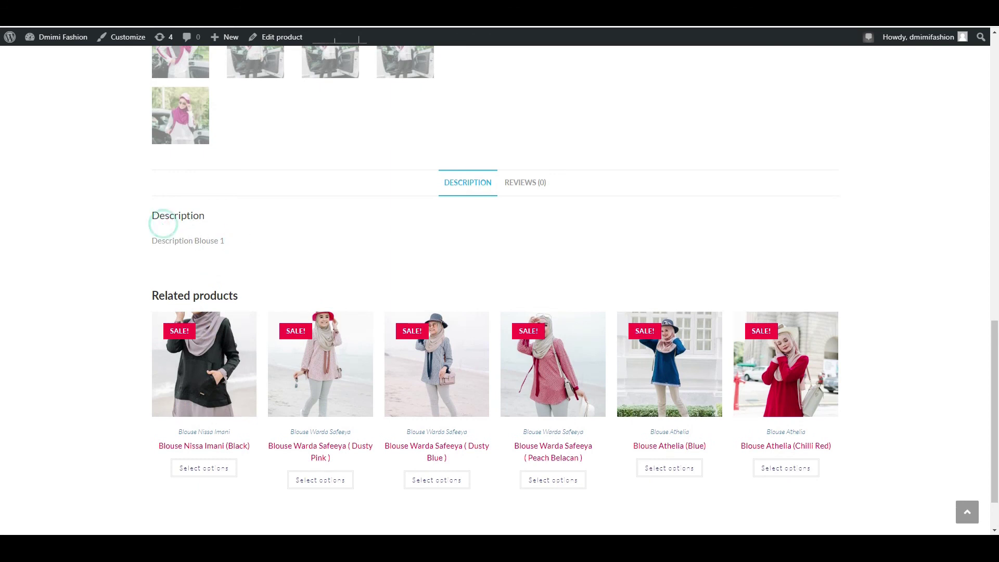